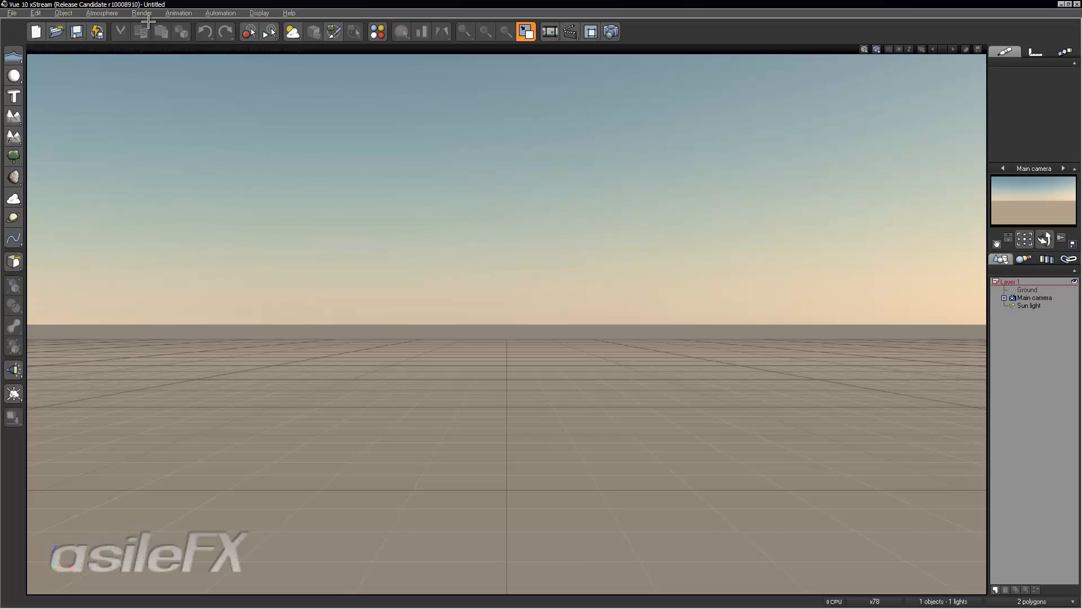
- Open the previous render browser and display the last render's XYZ Normal multi-pass layer
{"action": "left_click", "coordinate": [145, 14]}
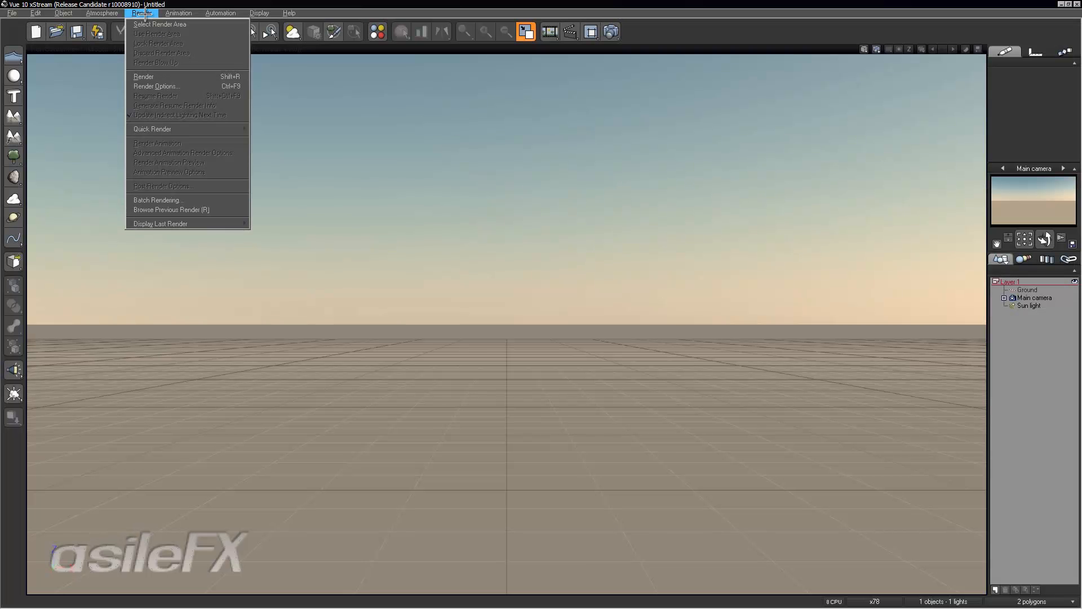
{"action": "left_click", "coordinate": [204, 210]}
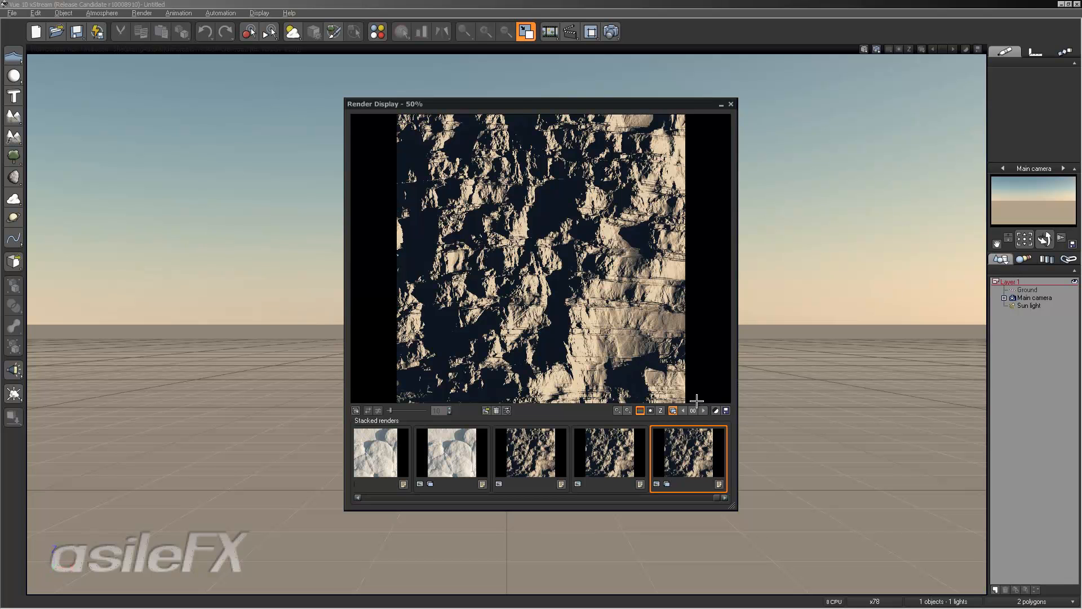
{"action": "left_click", "coordinate": [672, 410]}
{"action": "mouse_move", "coordinate": [741, 457]}
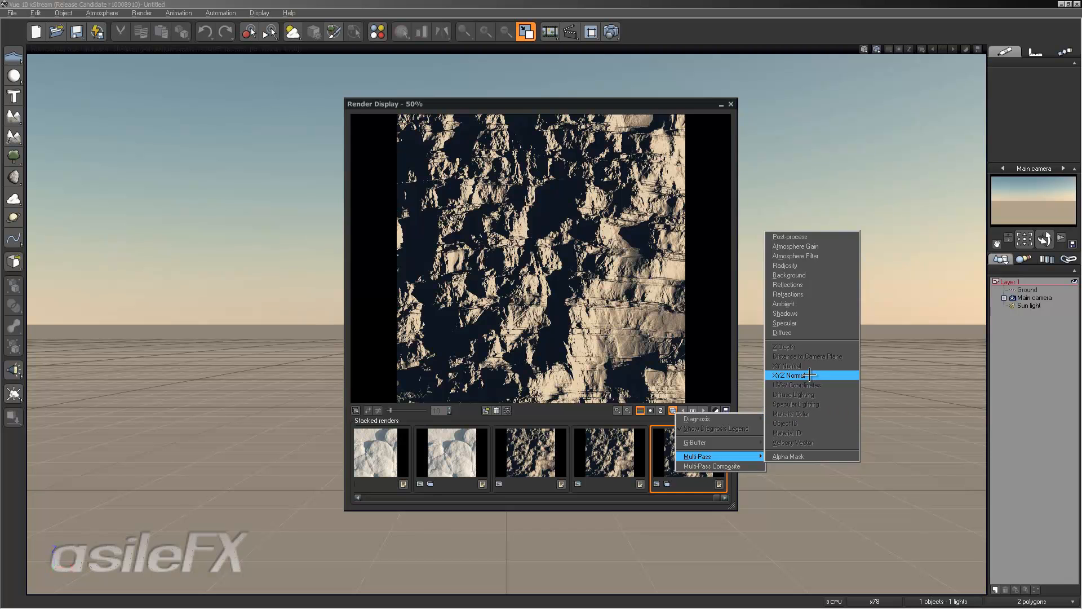
{"action": "left_click", "coordinate": [810, 374]}
- Save the normal render as a Photoshop PSD named RockTerrainStrata in the rockNormal_renders folder, accepting the picture format options
{"action": "left_click", "coordinate": [725, 411]}
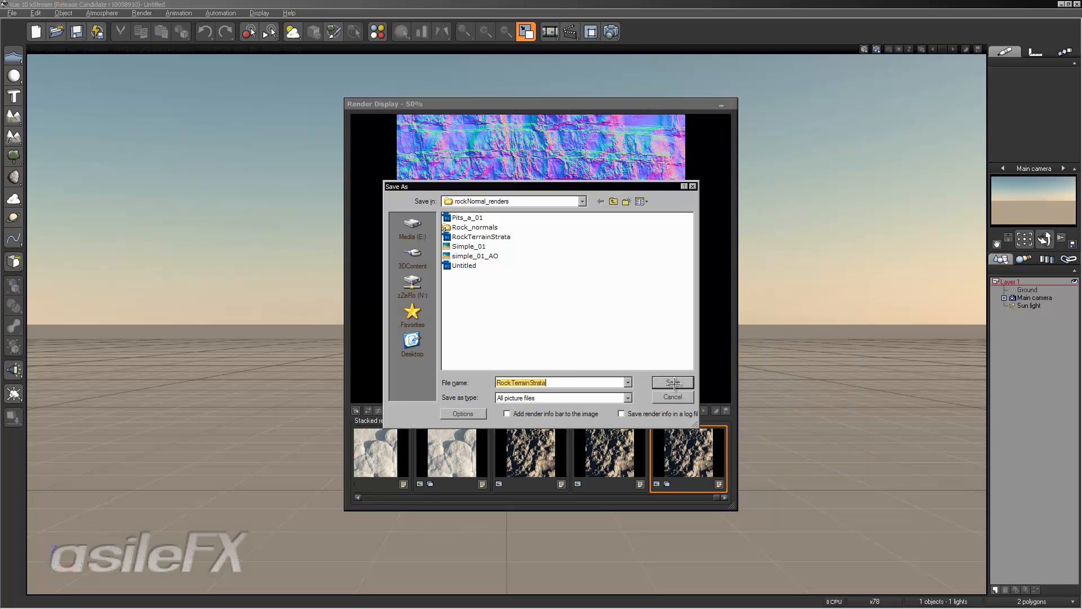
{"action": "left_click", "coordinate": [561, 398]}
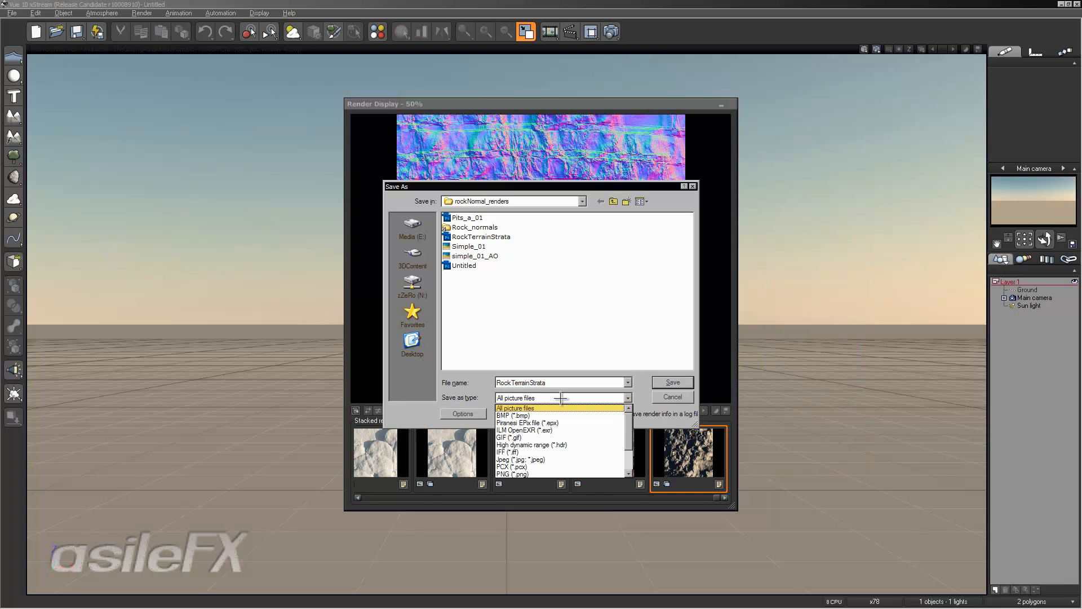
{"action": "scroll", "coordinate": [575, 442], "scroll_direction": "down", "scroll_amount": 2}
{"action": "left_click", "coordinate": [588, 443]}
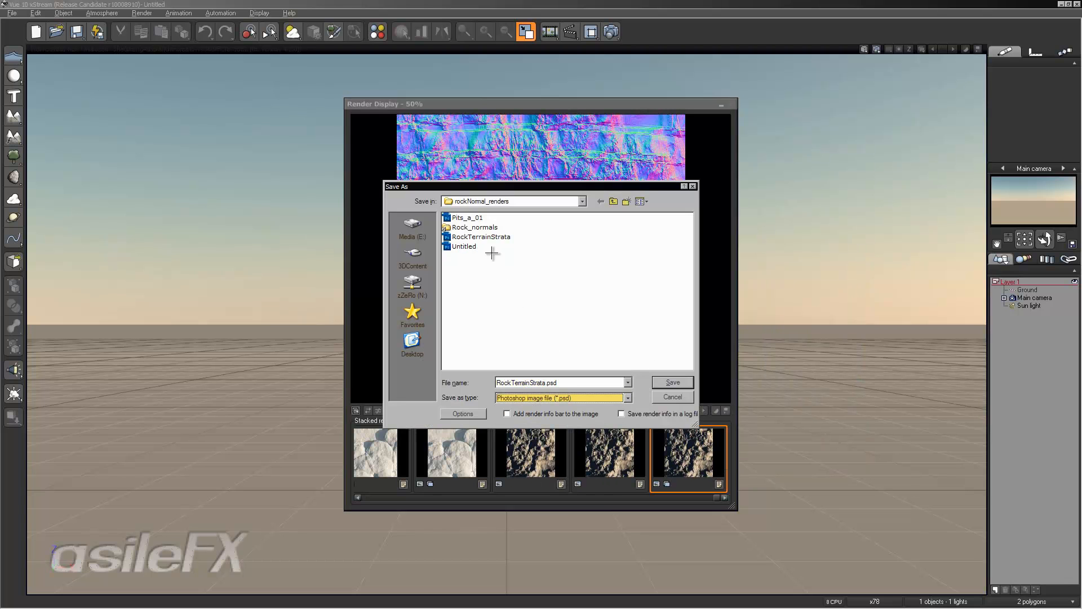
{"action": "left_click", "coordinate": [487, 237]}
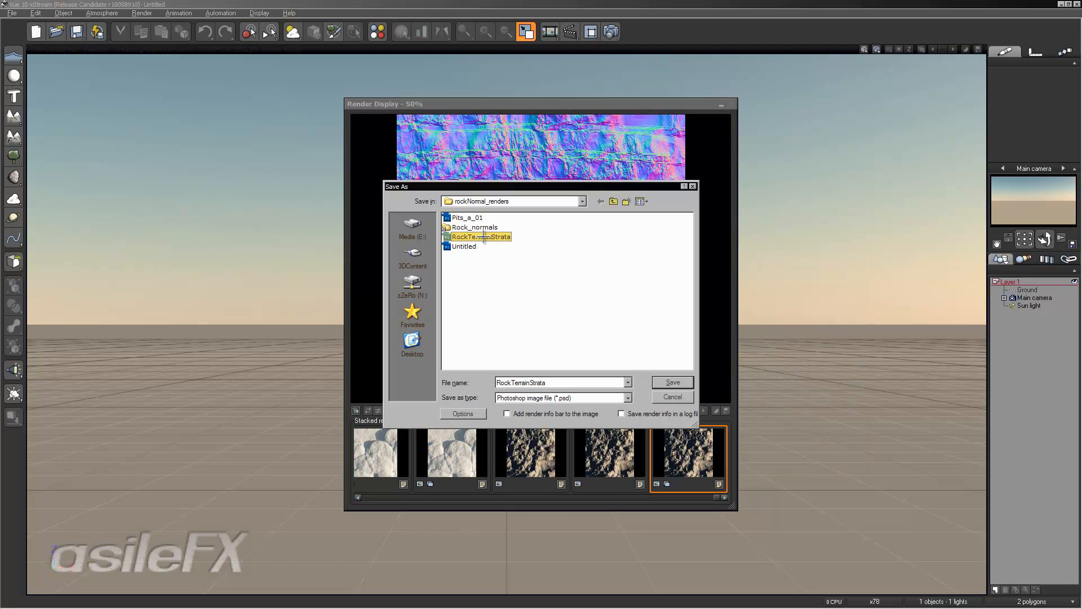
{"action": "left_click", "coordinate": [471, 414]}
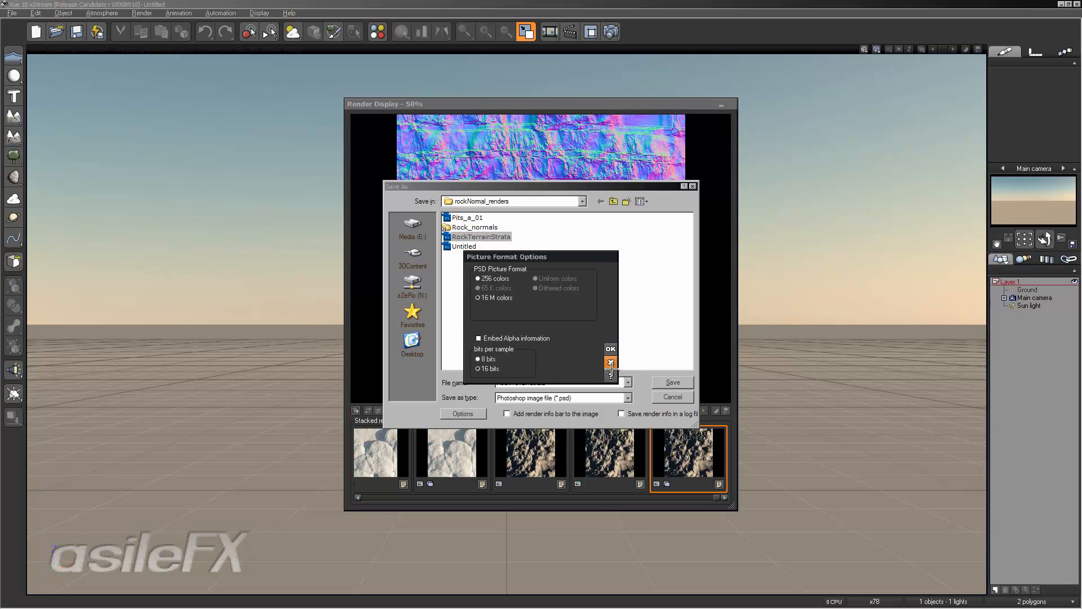
{"action": "left_click", "coordinate": [610, 348]}
{"action": "left_click", "coordinate": [685, 398]}
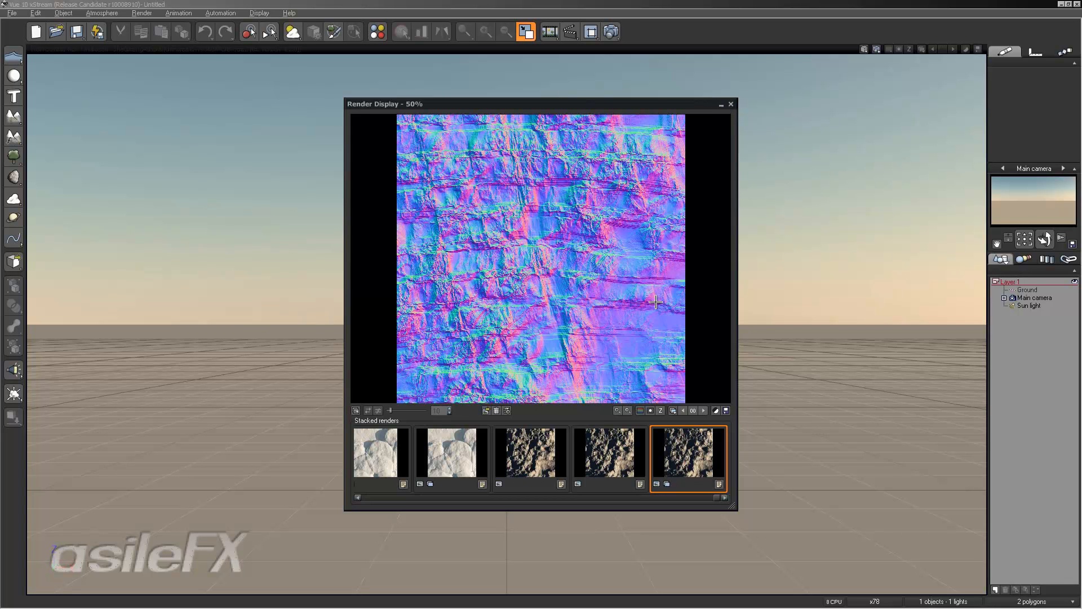
- Close the render display and exit Vue
{"action": "left_click", "coordinate": [731, 103]}
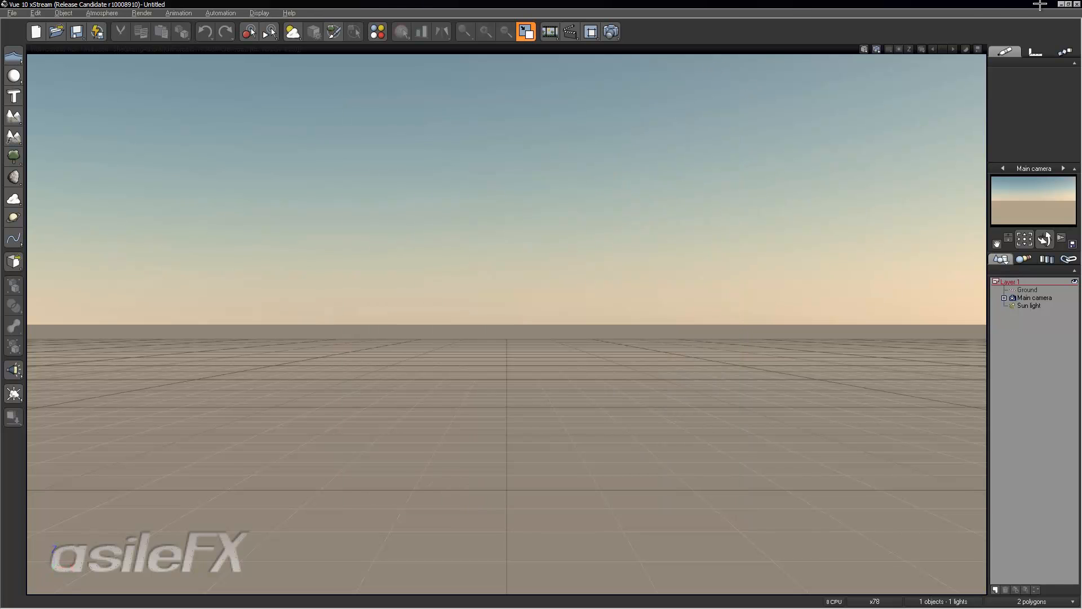
{"action": "left_click", "coordinate": [1076, 5]}
{"action": "left_click", "coordinate": [575, 323]}
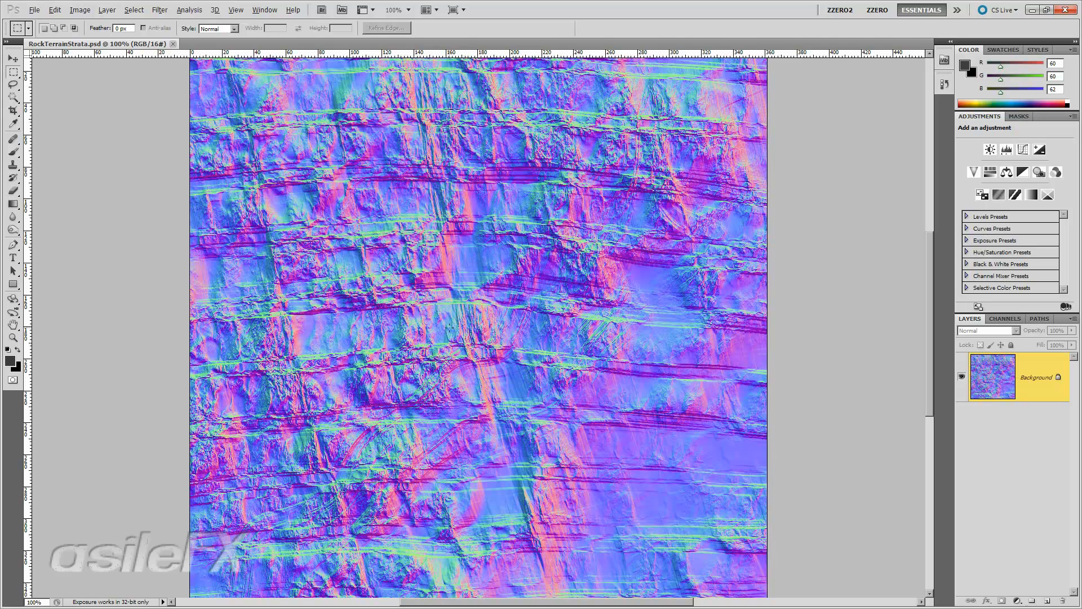
- Try resizing the image to 50 percent with Bicubic (best for smooth gradients) resampling, then undo the resize
{"action": "left_click", "coordinate": [80, 10]}
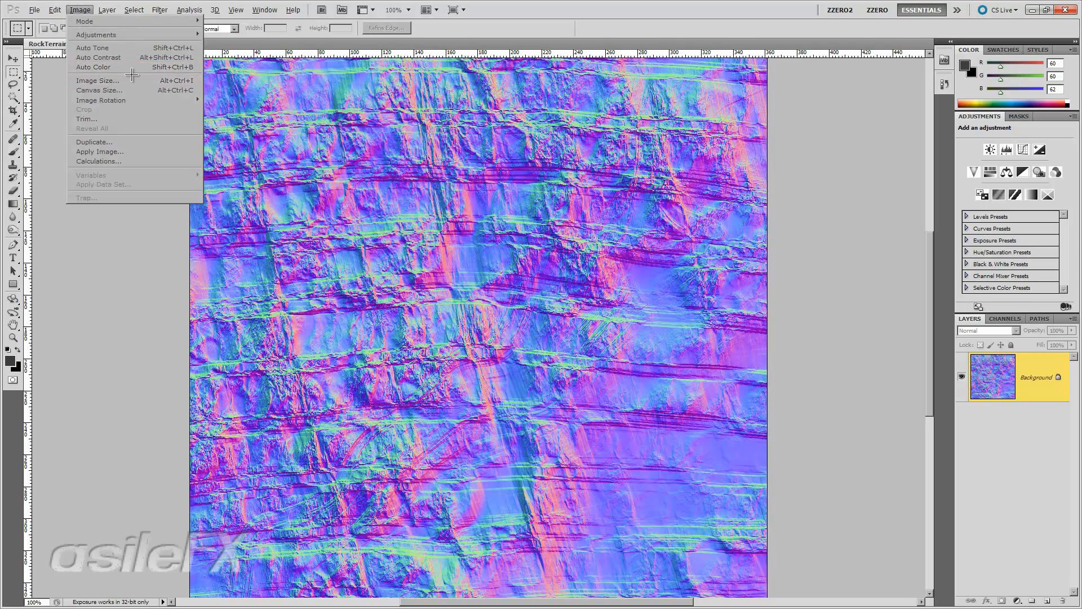
{"action": "left_click", "coordinate": [97, 80]}
{"action": "left_click", "coordinate": [846, 177]}
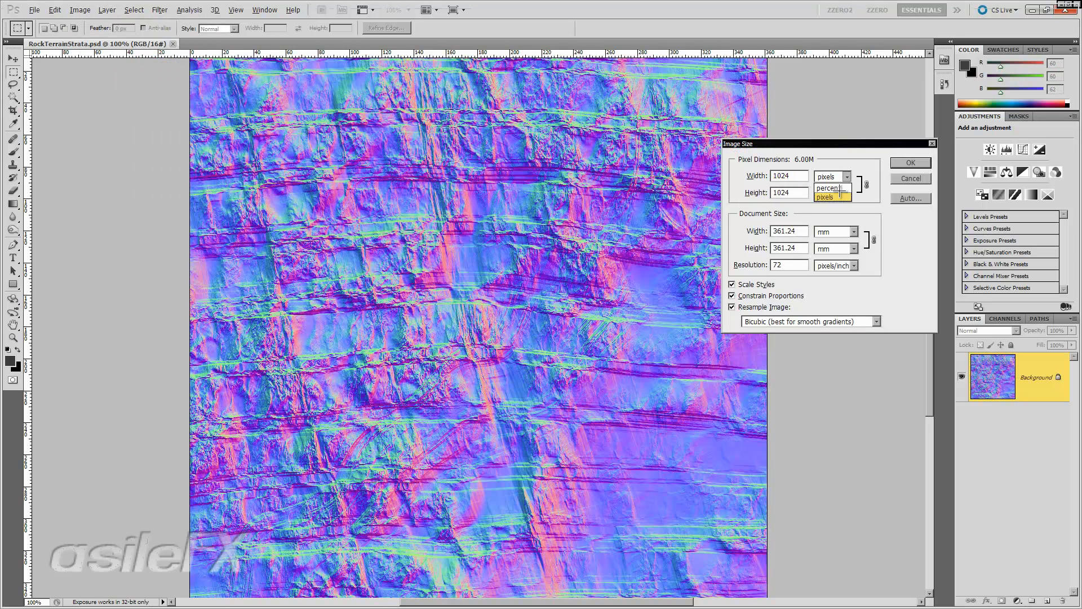
{"action": "left_click", "coordinate": [830, 185]}
{"action": "type", "text": "50"}
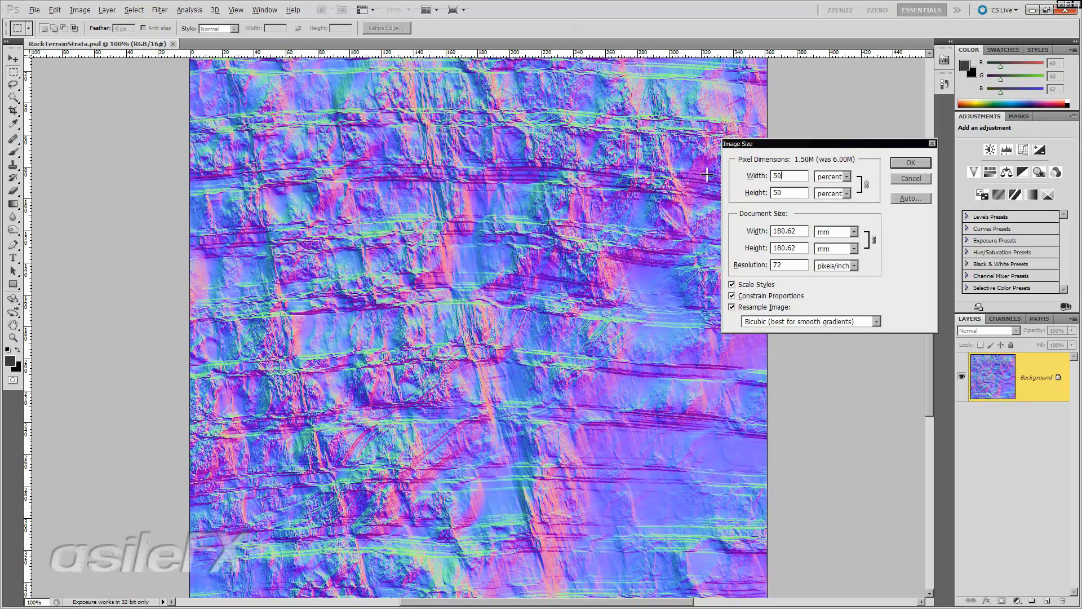
{"action": "left_click", "coordinate": [835, 321]}
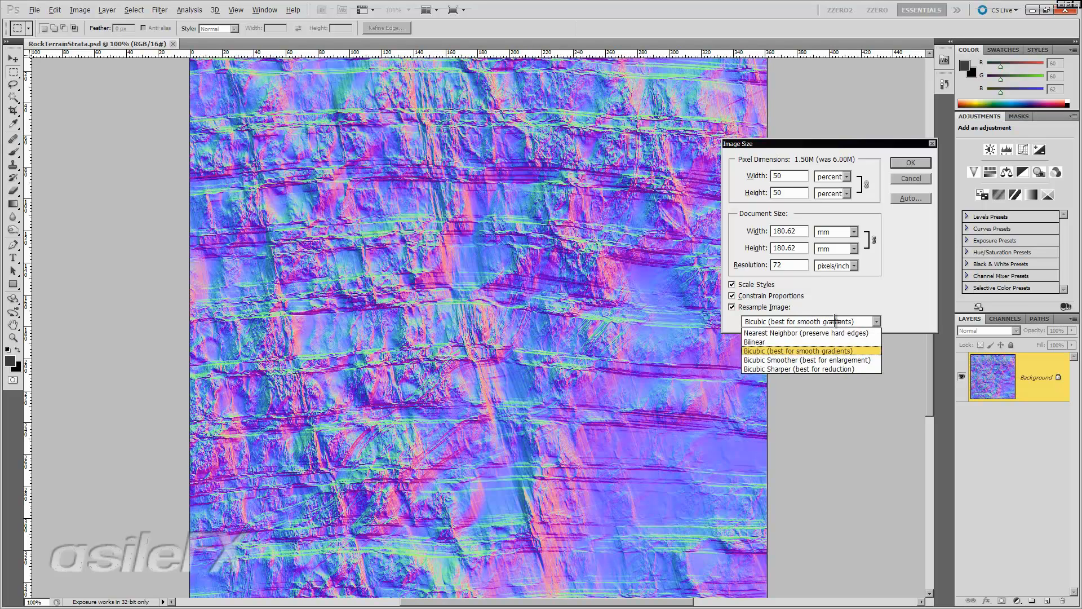
{"action": "left_click", "coordinate": [841, 285]}
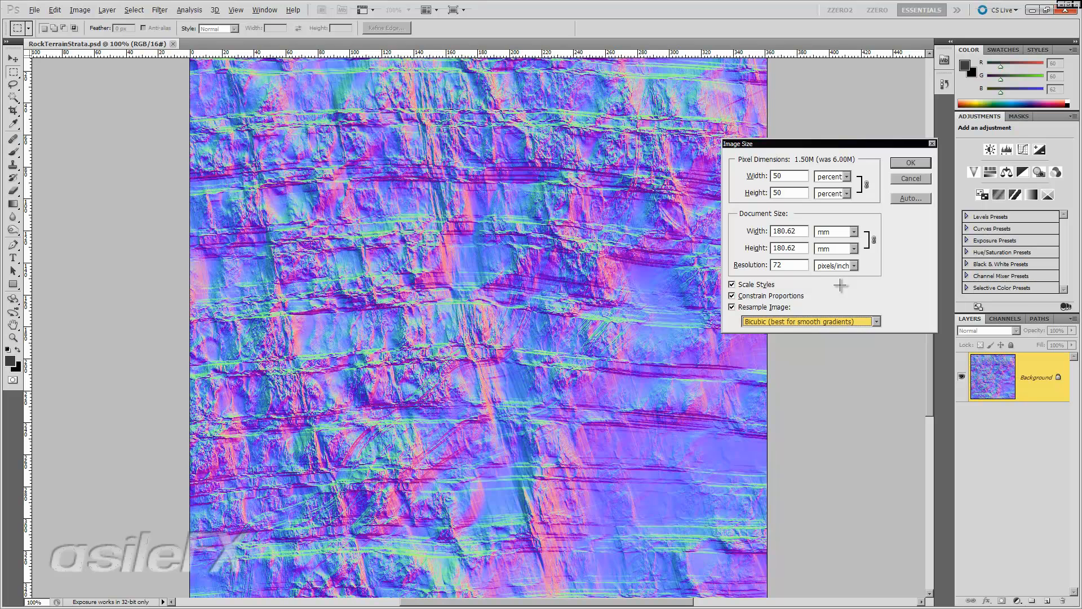
{"action": "left_click", "coordinate": [840, 321]}
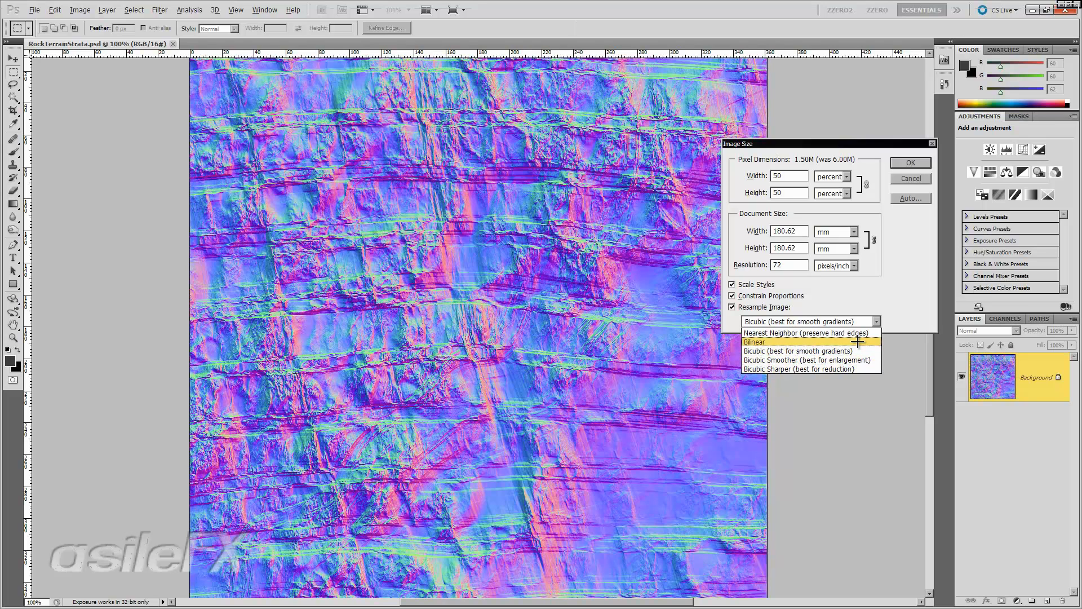
{"action": "left_click", "coordinate": [853, 350]}
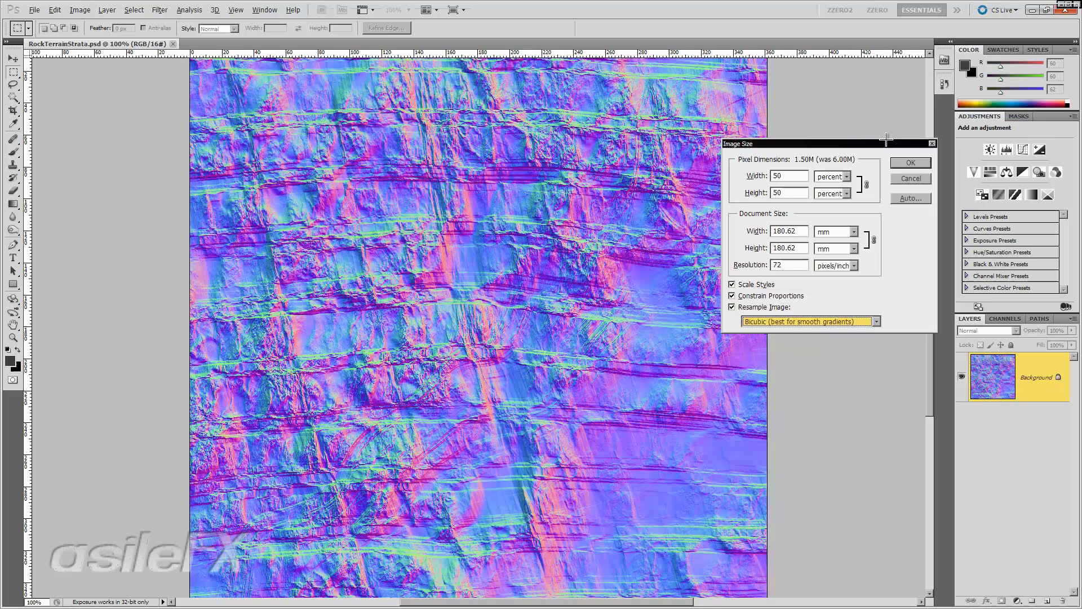
{"action": "left_click", "coordinate": [905, 165]}
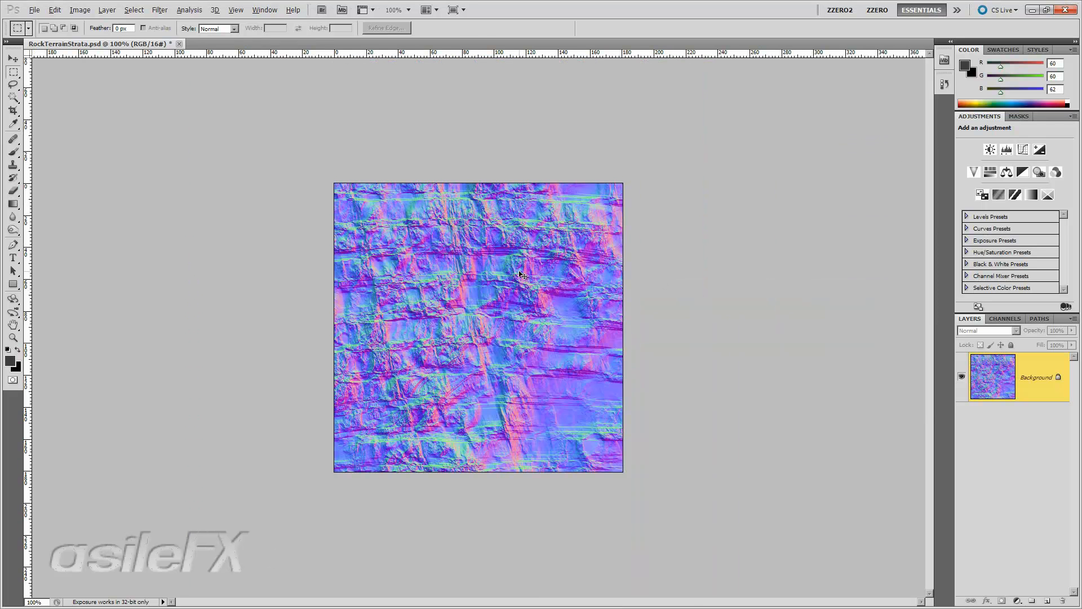
{"action": "key", "text": "ctrl+z"}
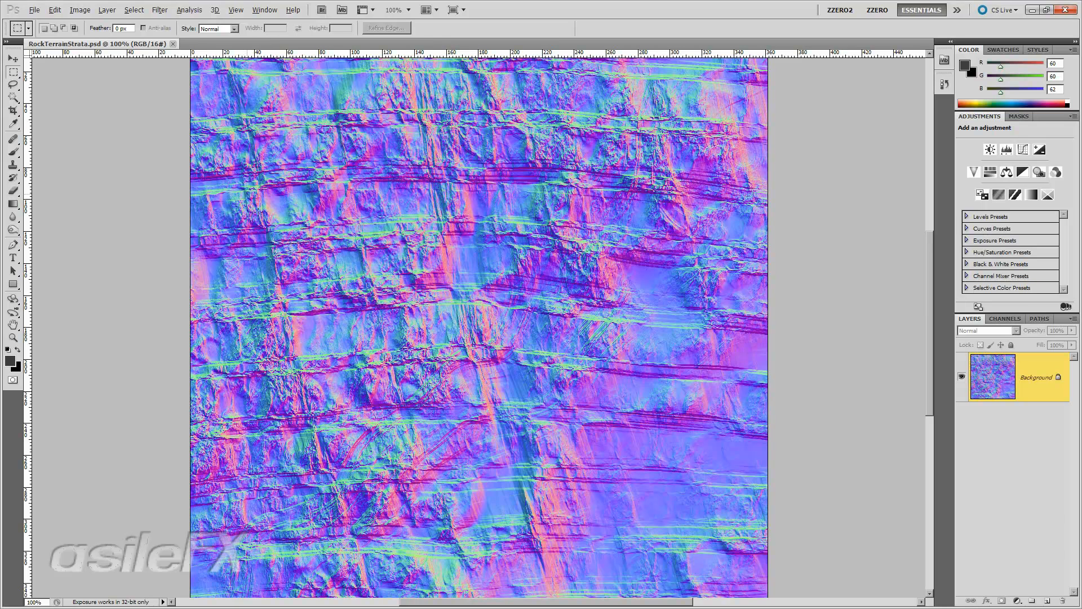
- Create a new 128 × 128 pixel, 16-bit RGB document
{"action": "key", "text": "ctrl+n"}
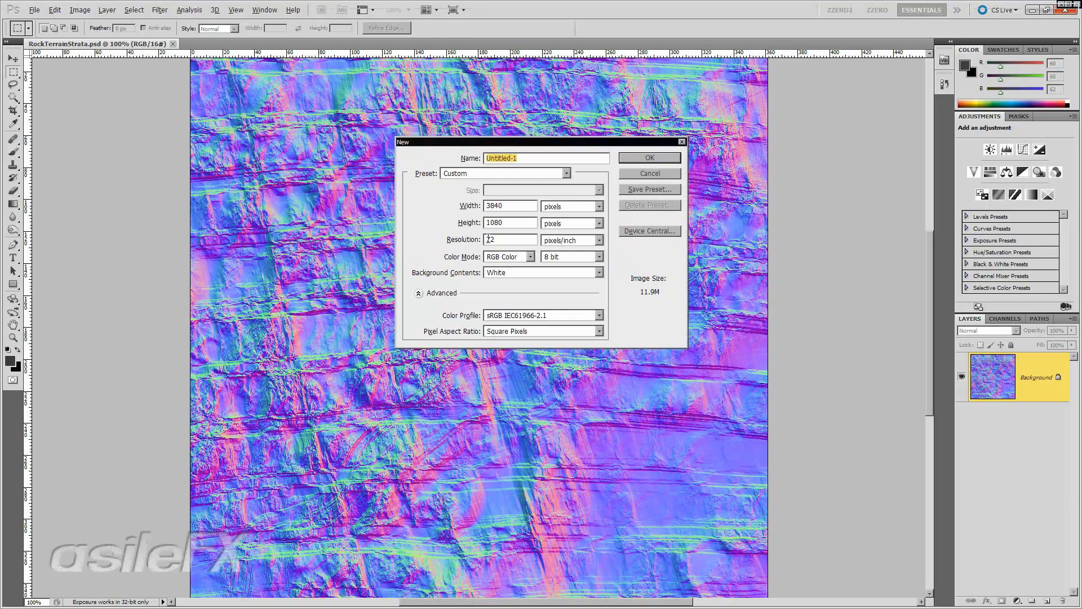
{"action": "left_click", "coordinate": [471, 206]}
{"action": "type", "text": "128"}
{"action": "key", "text": "Tab"}
{"action": "type", "text": "128"}
{"action": "left_click", "coordinate": [568, 257]}
{"action": "left_click", "coordinate": [571, 286]}
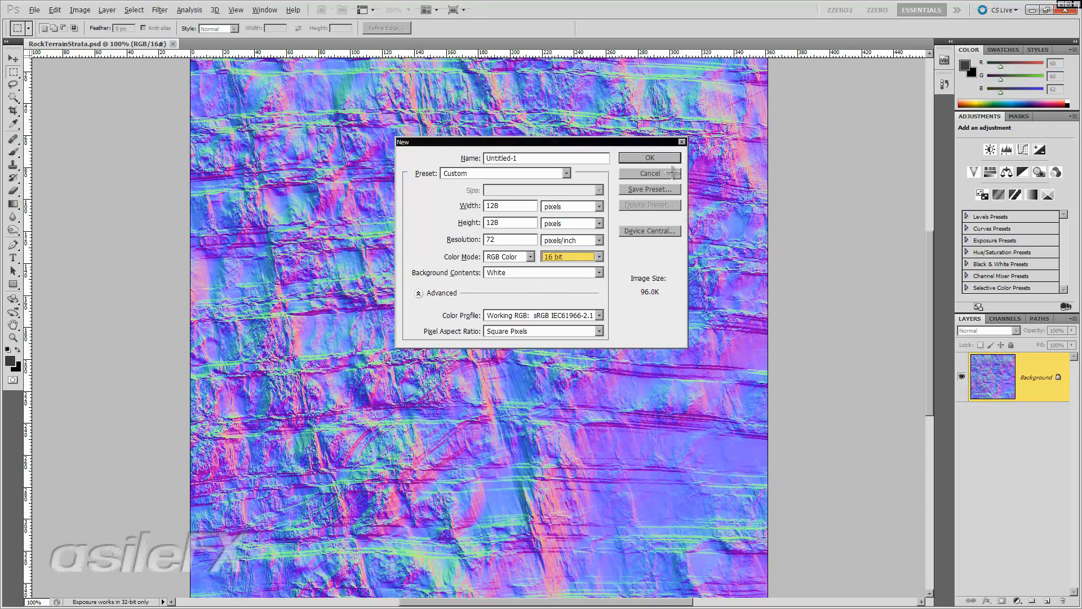
{"action": "left_click", "coordinate": [662, 158]}
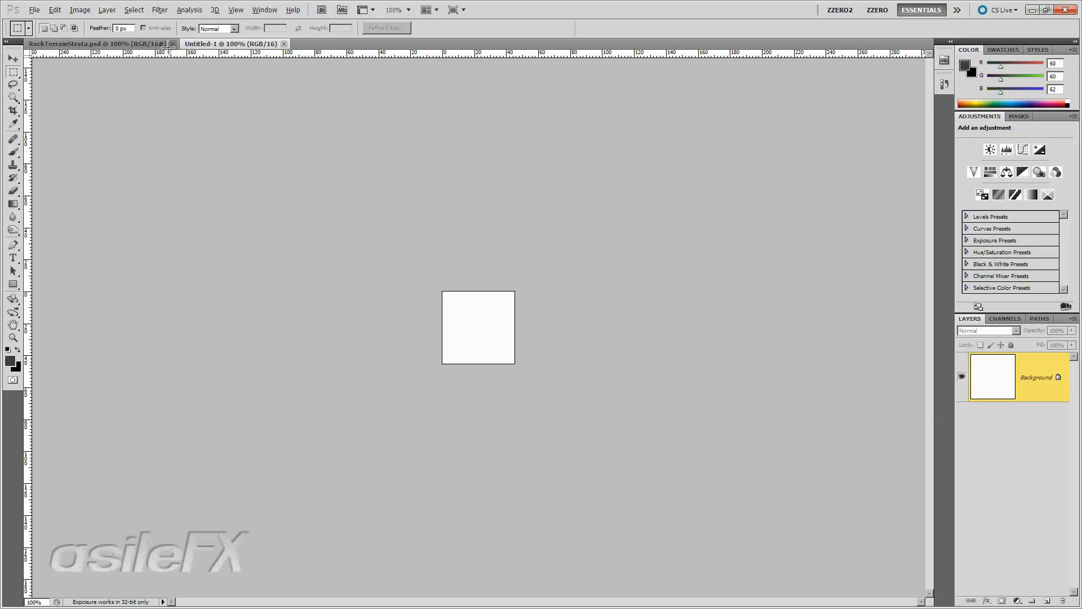
- Duplicate the RockTerrainStrata background layer into the Untitled-1 document
{"action": "left_click", "coordinate": [138, 44]}
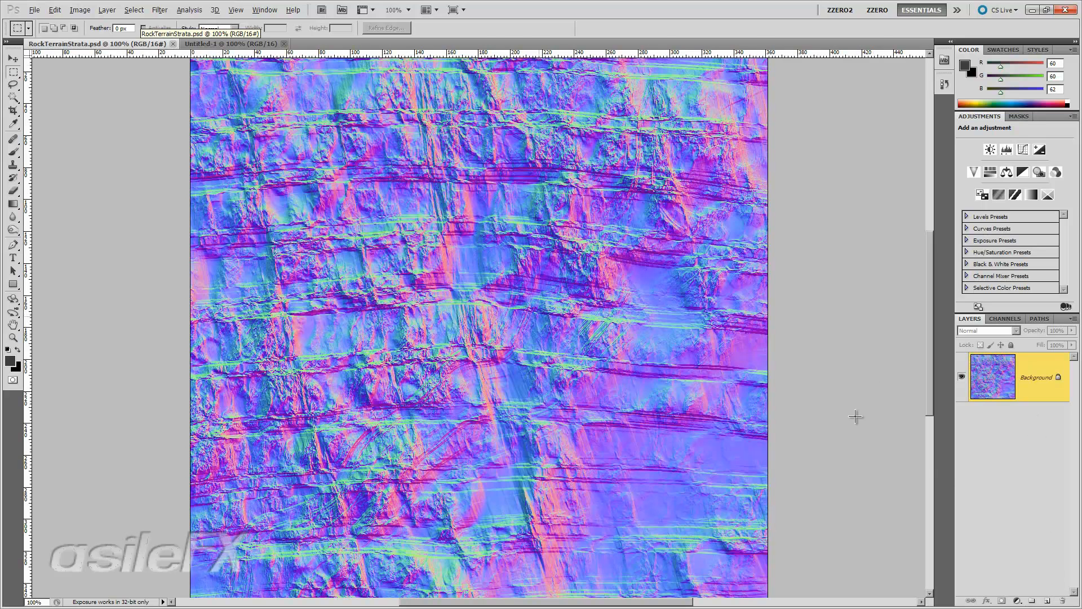
{"action": "right_click", "coordinate": [1040, 388]}
{"action": "left_click", "coordinate": [1003, 409]}
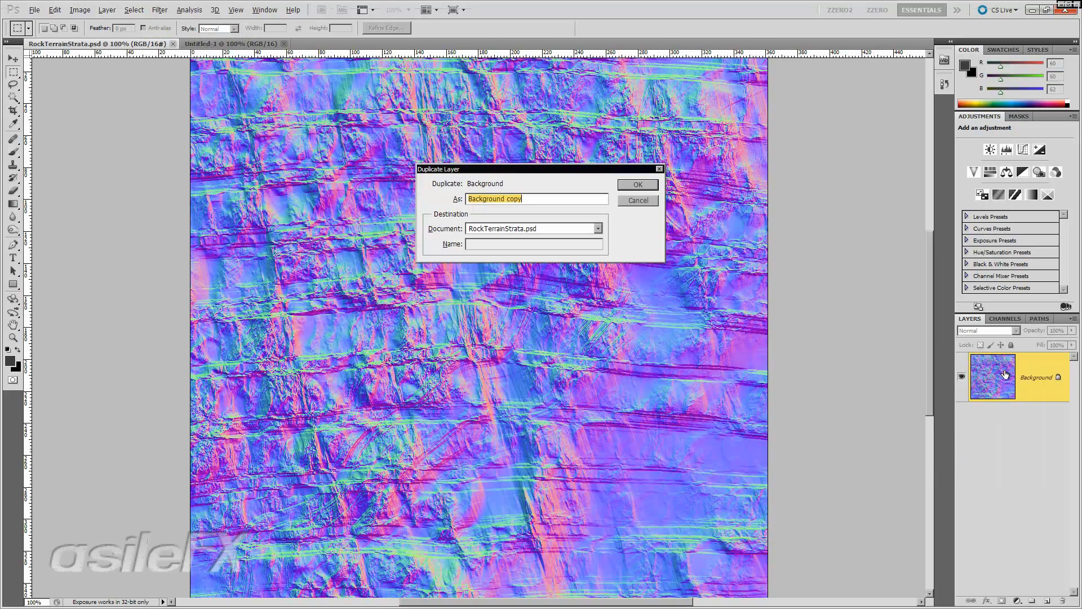
{"action": "left_click", "coordinate": [532, 228]}
{"action": "left_click", "coordinate": [517, 249]}
{"action": "left_click", "coordinate": [635, 186]}
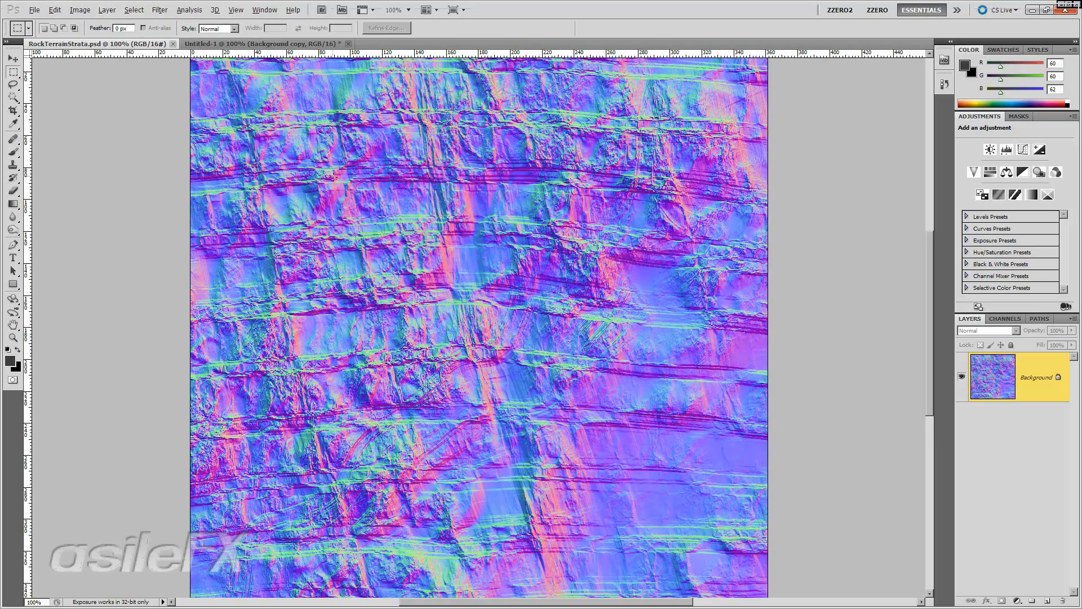
- Move the duplicated normal-map layer around in Untitled-1 to choose which area fills the 128-pixel canvas
{"action": "key", "text": "ctrl+a"}
{"action": "left_click", "coordinate": [273, 44]}
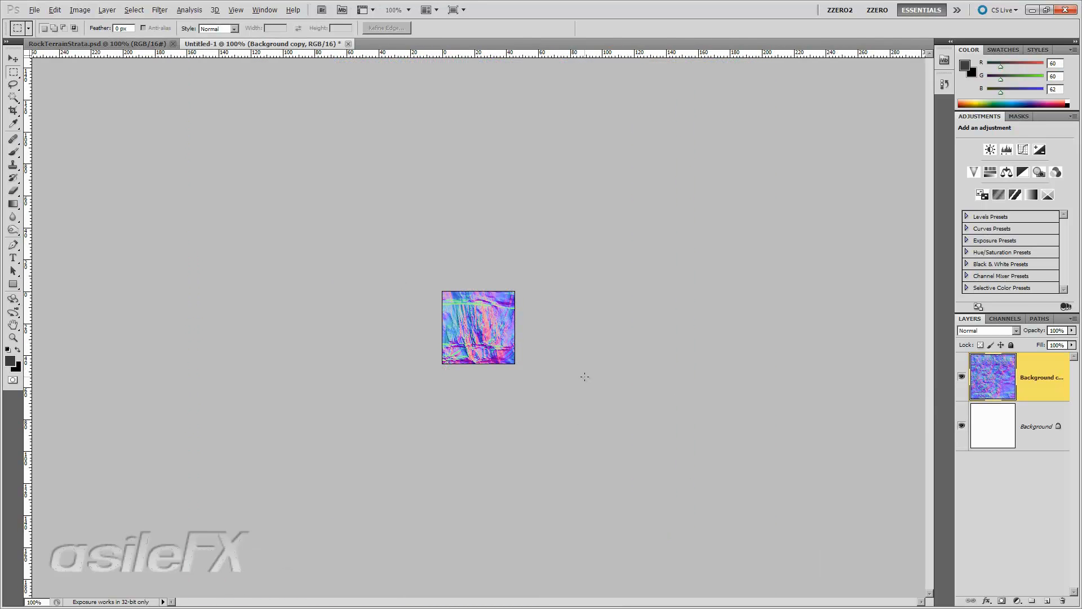
{"action": "key", "text": "v"}
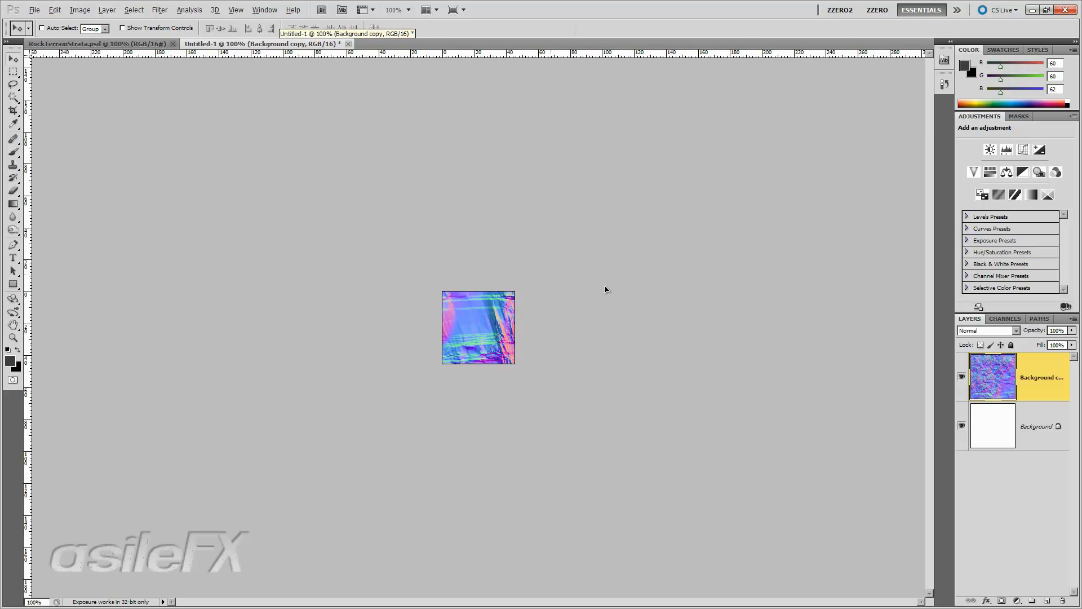
{"action": "mouse_move", "coordinate": [642, 269]}
{"action": "left_mouse_down"}
{"action": "mouse_move", "coordinate": [621, 201]}
{"action": "mouse_move", "coordinate": [594, 234]}
{"action": "mouse_move", "coordinate": [627, 262]}
{"action": "left_mouse_up"}
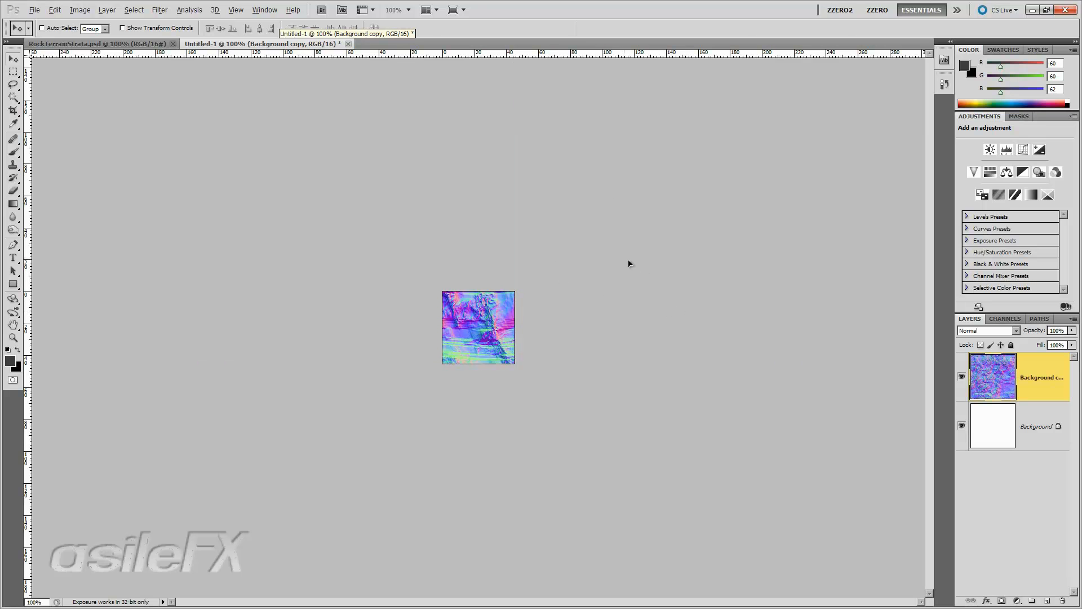
{"action": "left_click_drag", "start_coordinate": [542, 246], "coordinate": [579, 271]}
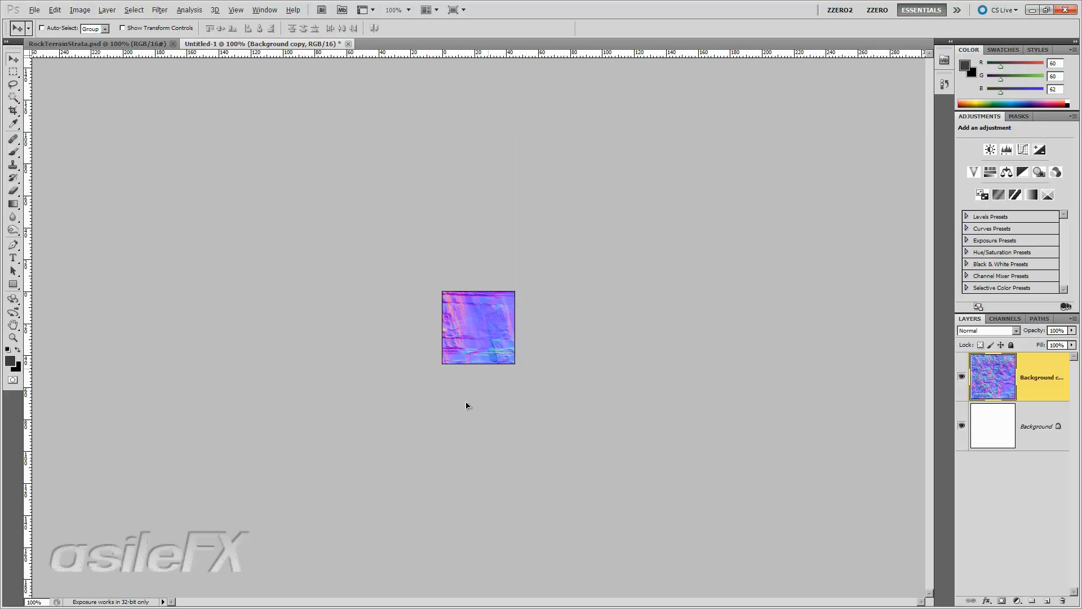
{"action": "left_click_drag", "start_coordinate": [617, 456], "coordinate": [637, 446]}
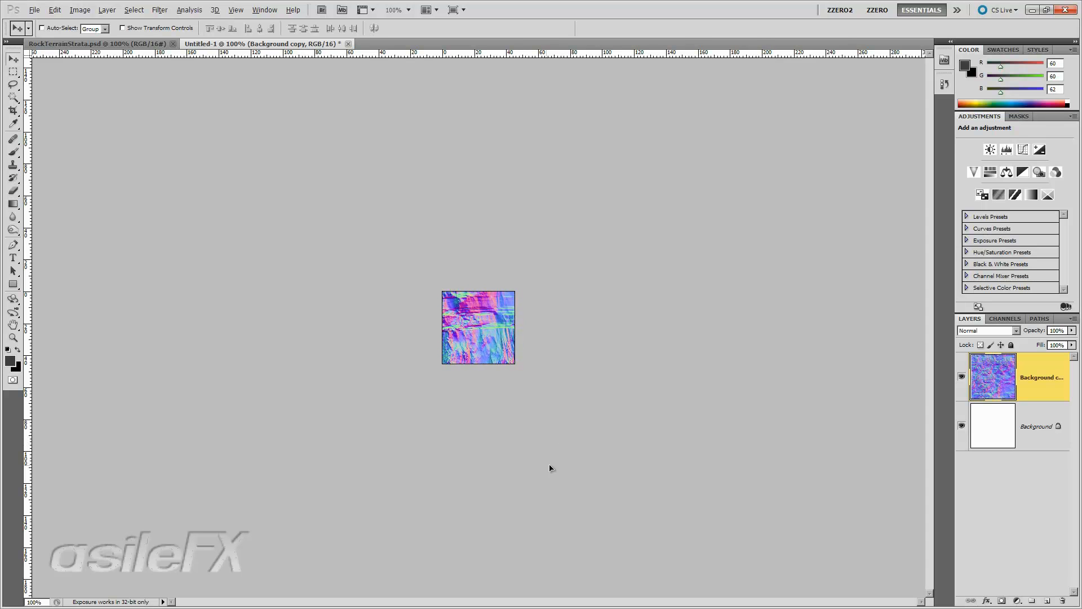
{"action": "left_click_drag", "start_coordinate": [566, 468], "coordinate": [563, 470]}
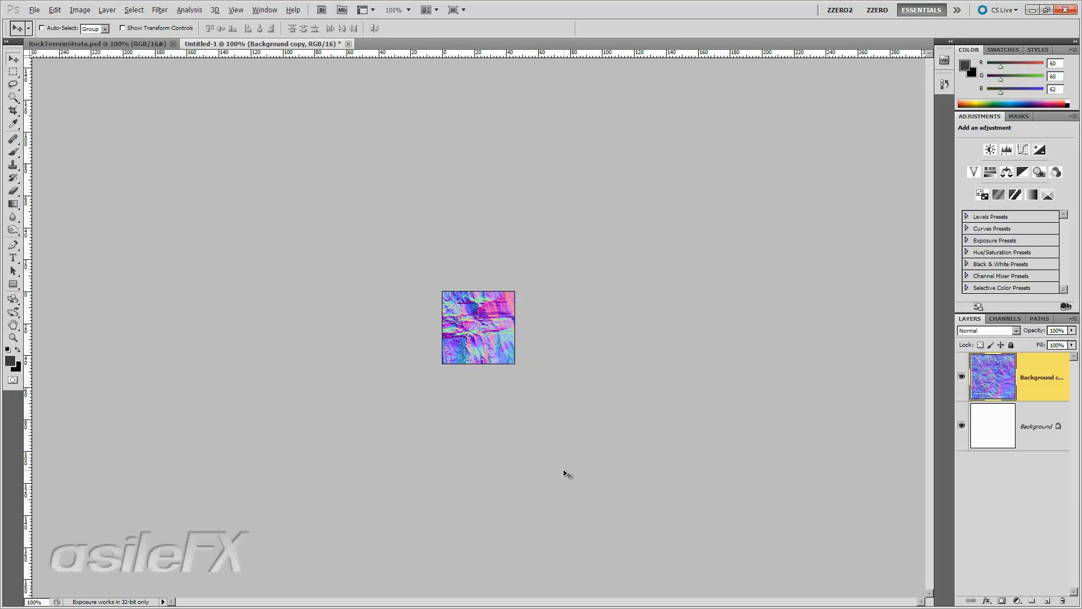
{"action": "left_click_drag", "start_coordinate": [566, 283], "coordinate": [544, 309]}
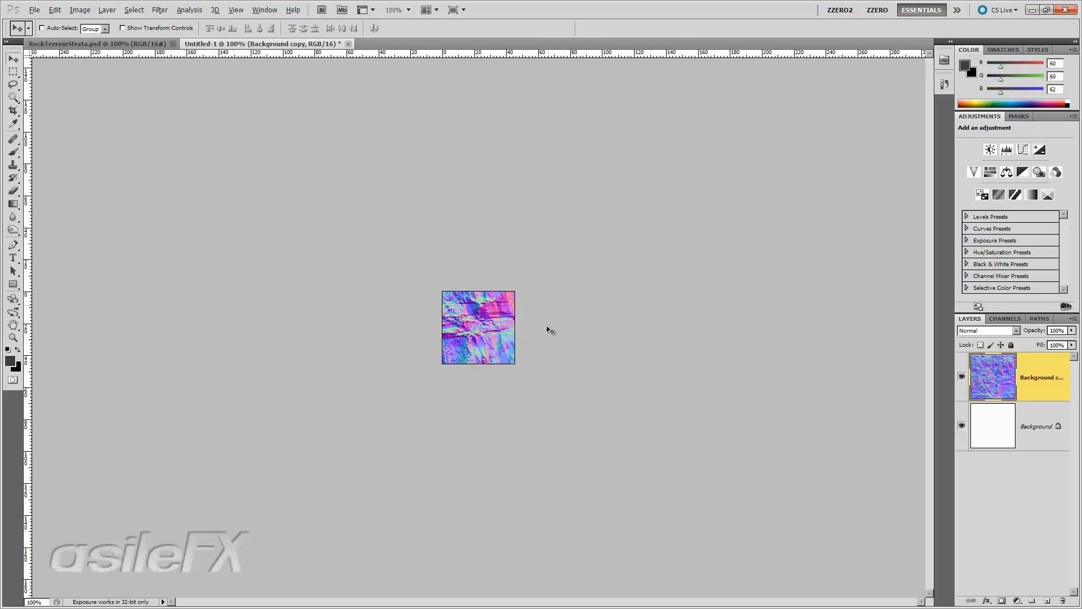
- Crop the document to its 128 × 128 canvas to trim off the overhanging layer
{"action": "key", "text": "c"}
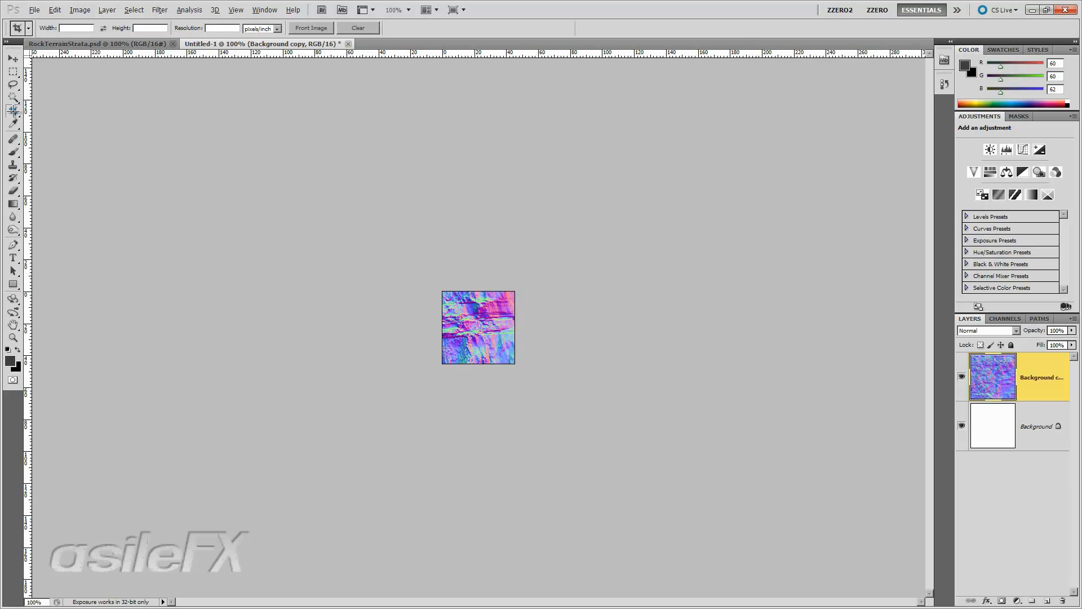
{"action": "left_click_drag", "start_coordinate": [483, 219], "coordinate": [774, 445]}
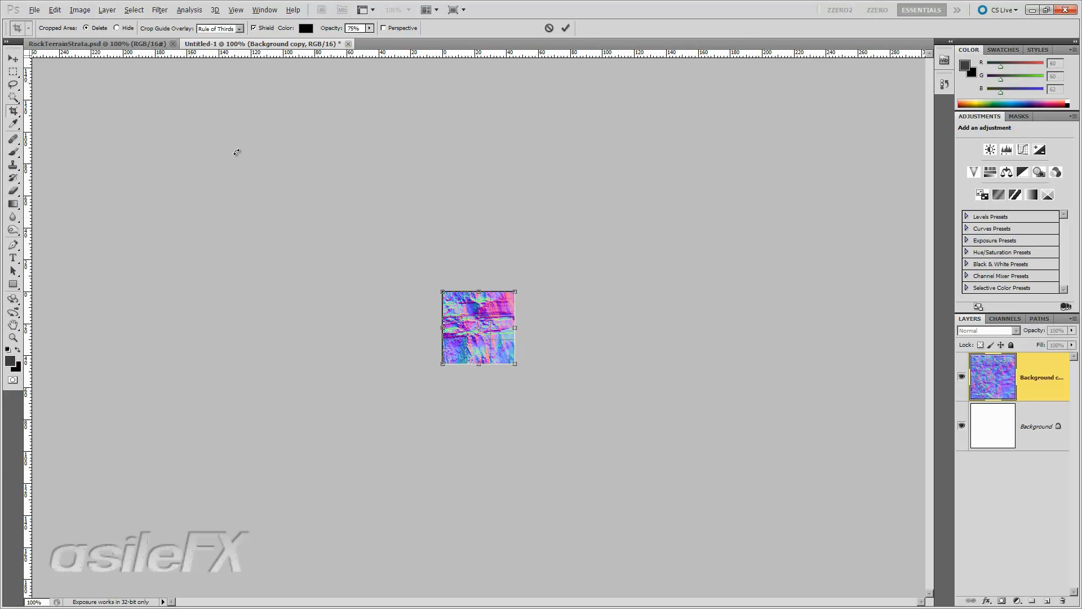
{"action": "key", "text": "Return"}
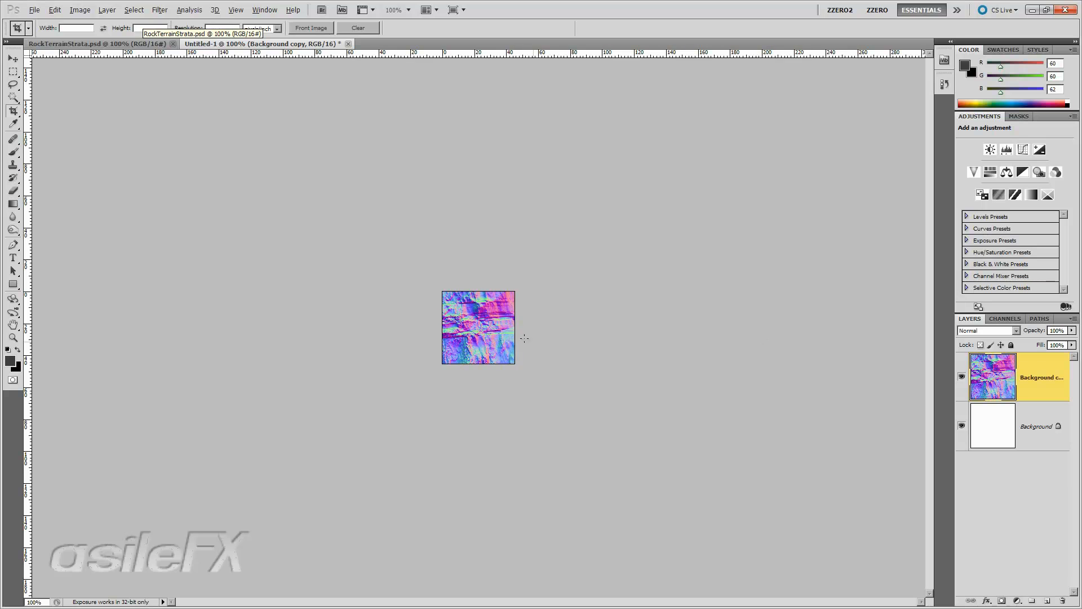
- Apply an Offset filter of 64 pixels right and 64 pixels down with wrap around to expose the seams
{"action": "left_click", "coordinate": [161, 11]}
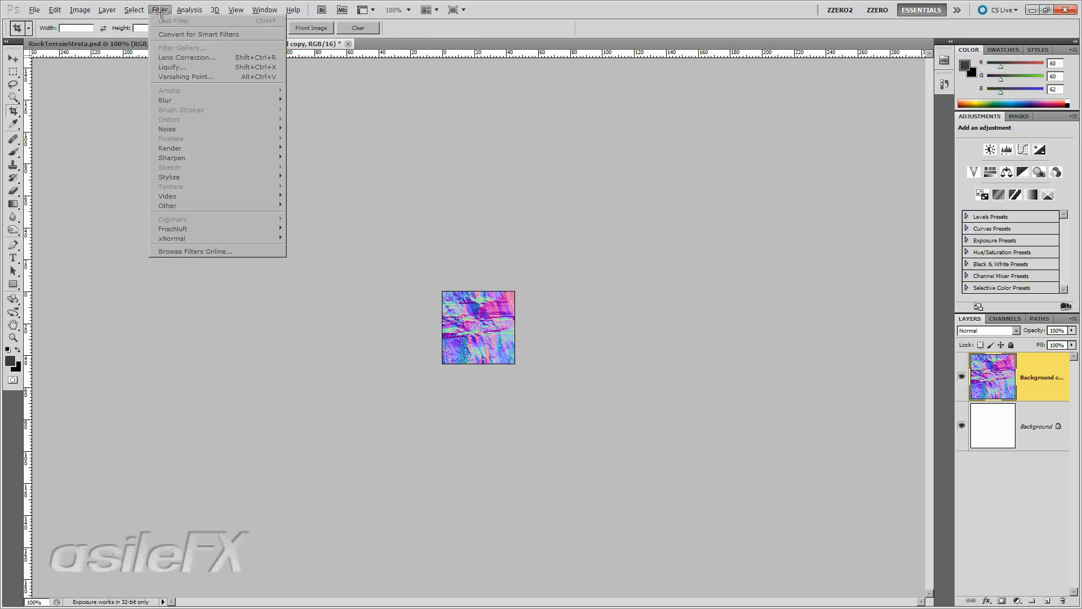
{"action": "mouse_move", "coordinate": [270, 206]}
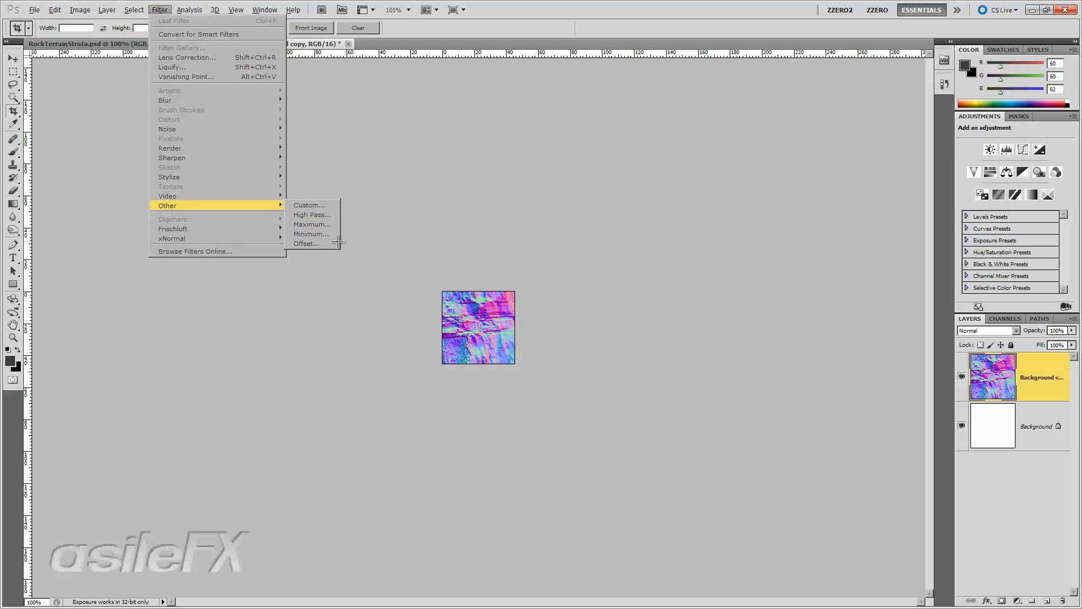
{"action": "left_click", "coordinate": [330, 242]}
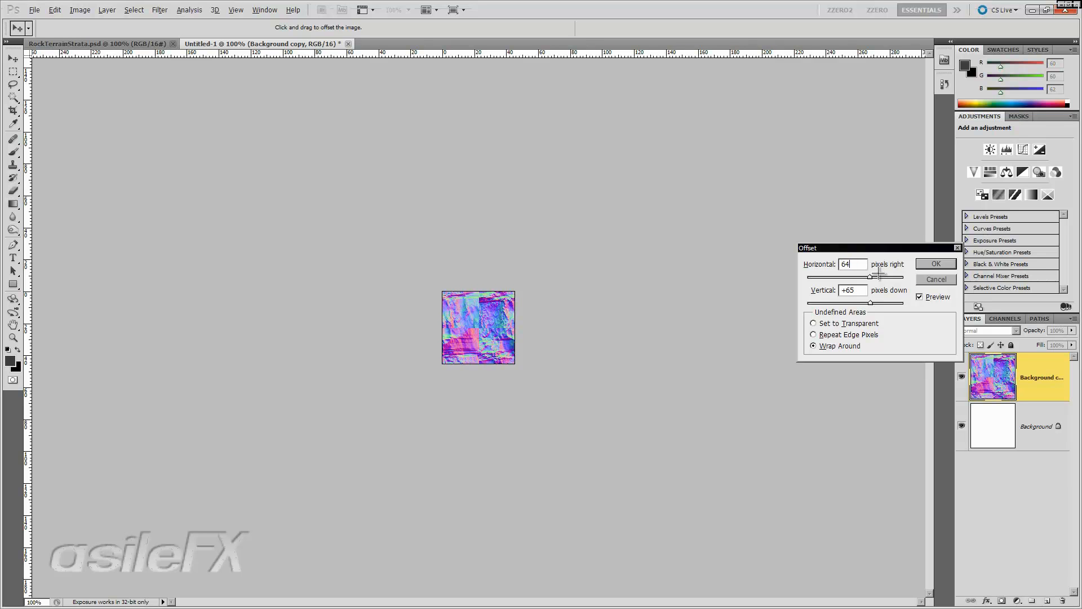
{"action": "left_click", "coordinate": [815, 293]}
{"action": "type", "text": "64"}
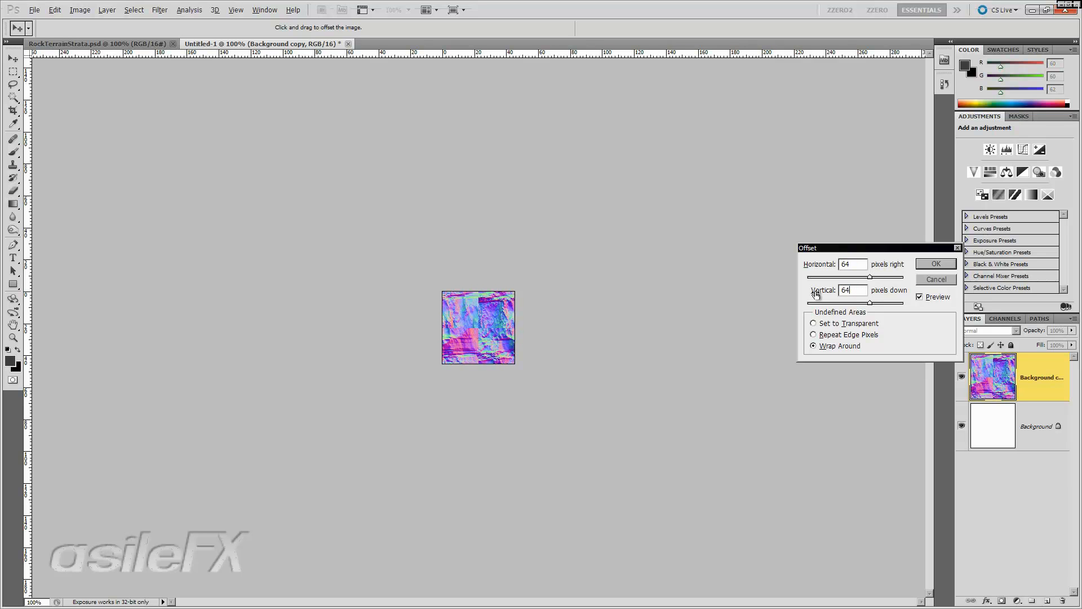
{"action": "key", "text": "Return"}
- With the Clone Stamp tool, paint over the seams in the upper half of the offset texture
{"action": "key", "text": "c"}
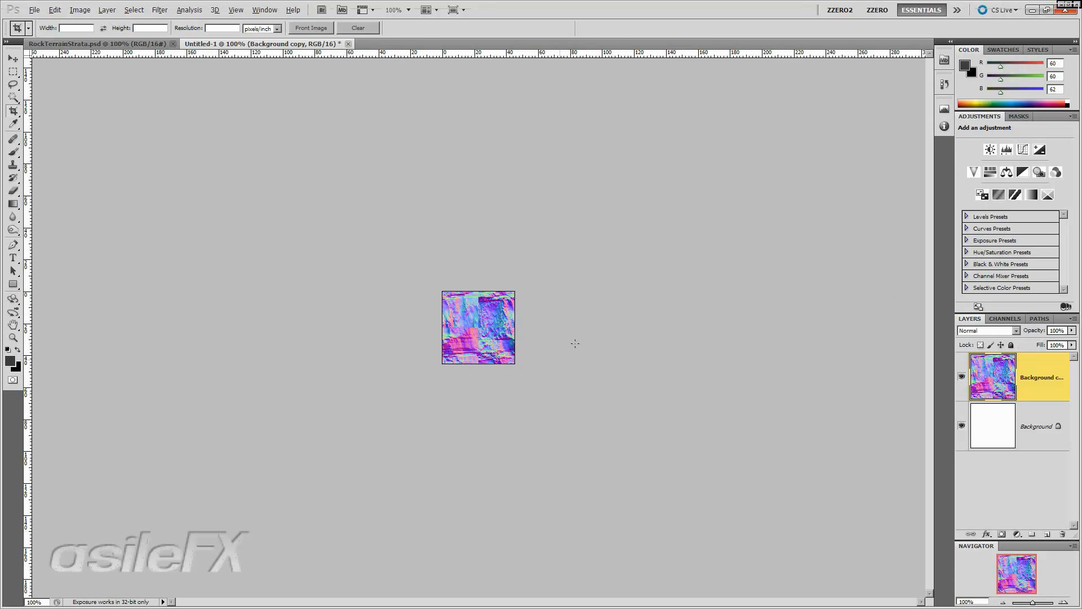
{"action": "left_click", "coordinate": [1062, 602]}
{"action": "left_click", "coordinate": [1062, 602]}
{"action": "left_click", "coordinate": [1062, 602]}
{"action": "left_click", "coordinate": [1061, 602]}
{"action": "left_click", "coordinate": [1062, 602]}
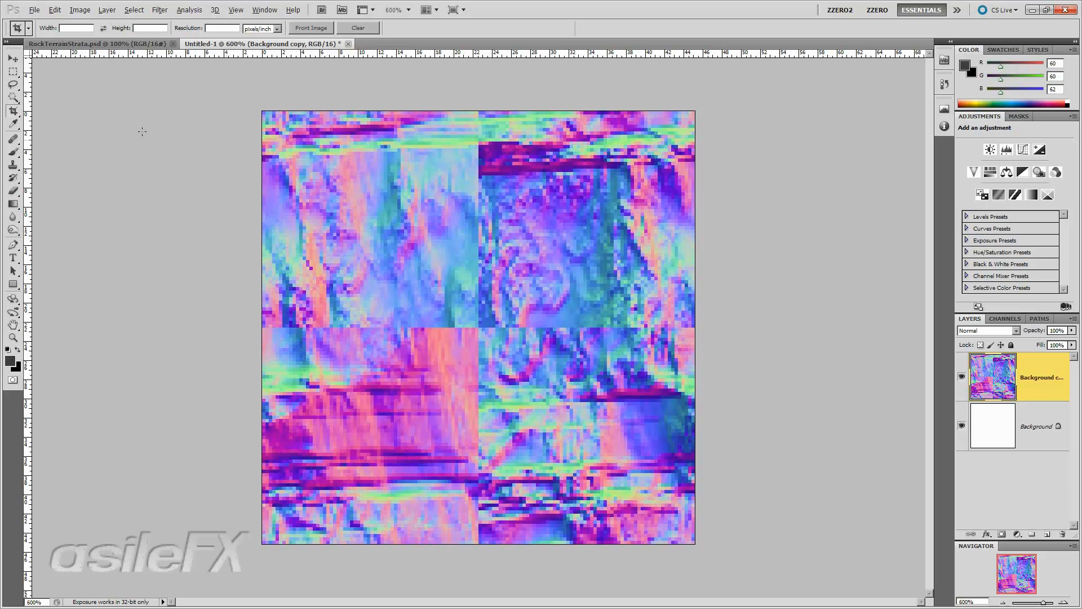
{"action": "left_click", "coordinate": [13, 165]}
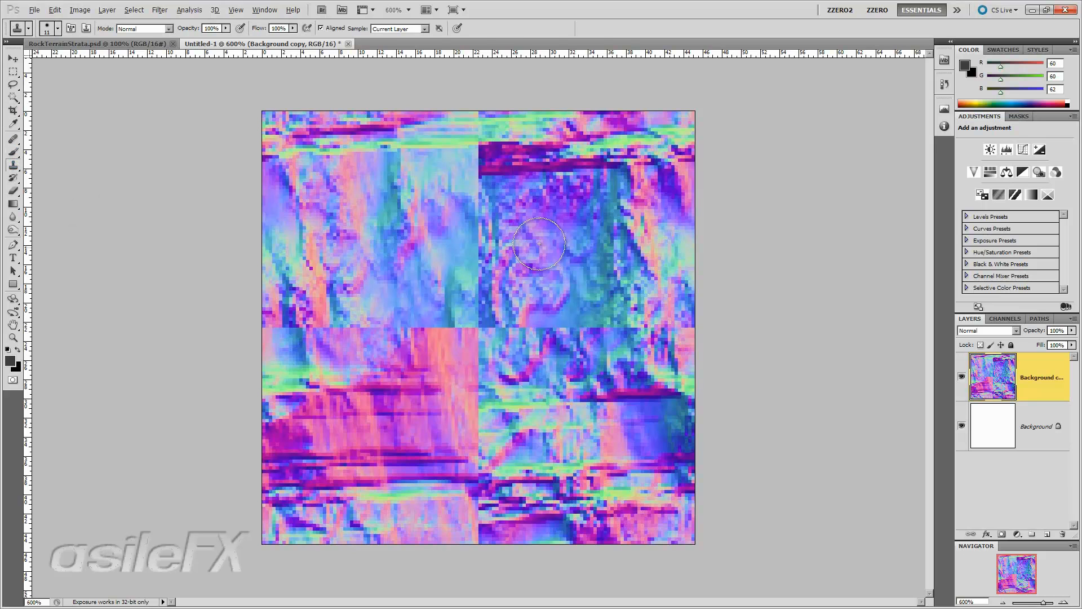
{"action": "right_click", "coordinate": [597, 232]}
{"action": "mouse_move", "coordinate": [639, 278]}
{"action": "left_mouse_down"}
{"action": "mouse_move", "coordinate": [673, 277]}
{"action": "mouse_move", "coordinate": [610, 254]}
{"action": "left_mouse_up"}
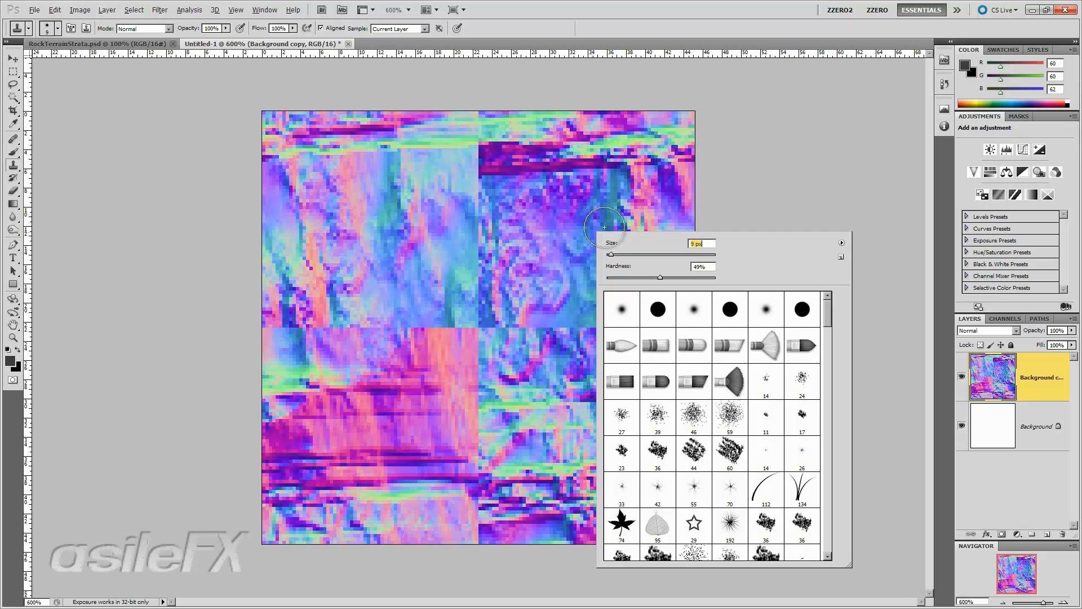
{"action": "left_click", "coordinate": [584, 209], "text": "alt"}
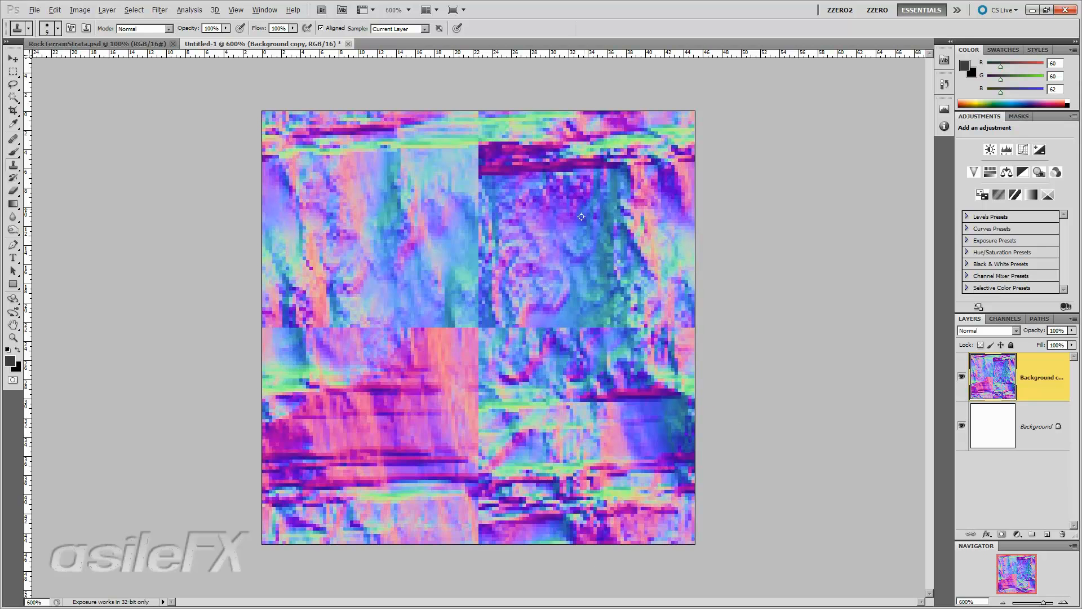
{"action": "left_click", "coordinate": [573, 251], "text": "alt"}
{"action": "mouse_move", "coordinate": [465, 285]}
{"action": "left_mouse_down"}
{"action": "mouse_move", "coordinate": [486, 285]}
{"action": "mouse_move", "coordinate": [482, 319]}
{"action": "mouse_move", "coordinate": [467, 300]}
{"action": "mouse_move", "coordinate": [483, 260]}
{"action": "left_mouse_up"}
{"action": "key", "text": "ctrl+z"}
{"action": "left_click", "coordinate": [548, 299], "text": "alt"}
{"action": "left_click", "coordinate": [566, 255], "text": "alt"}
{"action": "left_click", "coordinate": [450, 218], "text": "alt"}
{"action": "mouse_move", "coordinate": [493, 216]}
{"action": "left_mouse_down"}
{"action": "mouse_move", "coordinate": [484, 240]}
{"action": "mouse_move", "coordinate": [470, 230]}
{"action": "mouse_move", "coordinate": [482, 181]}
{"action": "mouse_move", "coordinate": [464, 175]}
{"action": "mouse_move", "coordinate": [482, 122]}
{"action": "mouse_move", "coordinate": [495, 157]}
{"action": "left_mouse_up"}
{"action": "left_click", "coordinate": [553, 196], "text": "alt"}
{"action": "left_click", "coordinate": [407, 236], "text": "alt"}
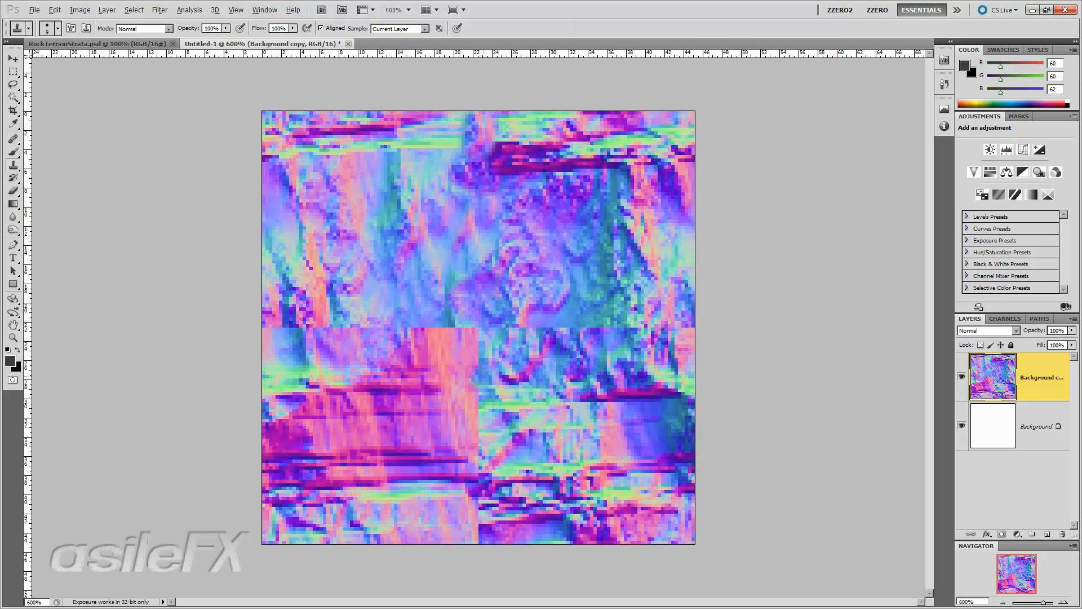
- Clone-stamp over the seams in the lower half and across the centre of the texture
{"action": "left_click", "coordinate": [438, 418], "text": "alt"}
{"action": "mouse_move", "coordinate": [480, 418]}
{"action": "left_mouse_down"}
{"action": "mouse_move", "coordinate": [484, 394]}
{"action": "mouse_move", "coordinate": [465, 364]}
{"action": "left_mouse_up"}
{"action": "left_click", "coordinate": [577, 419], "text": "alt"}
{"action": "mouse_move", "coordinate": [507, 443]}
{"action": "left_mouse_down"}
{"action": "mouse_move", "coordinate": [474, 457]}
{"action": "mouse_move", "coordinate": [491, 490]}
{"action": "mouse_move", "coordinate": [383, 514]}
{"action": "mouse_move", "coordinate": [477, 526]}
{"action": "left_mouse_up"}
{"action": "left_click", "coordinate": [401, 509], "text": "alt"}
{"action": "left_click", "coordinate": [488, 474]}
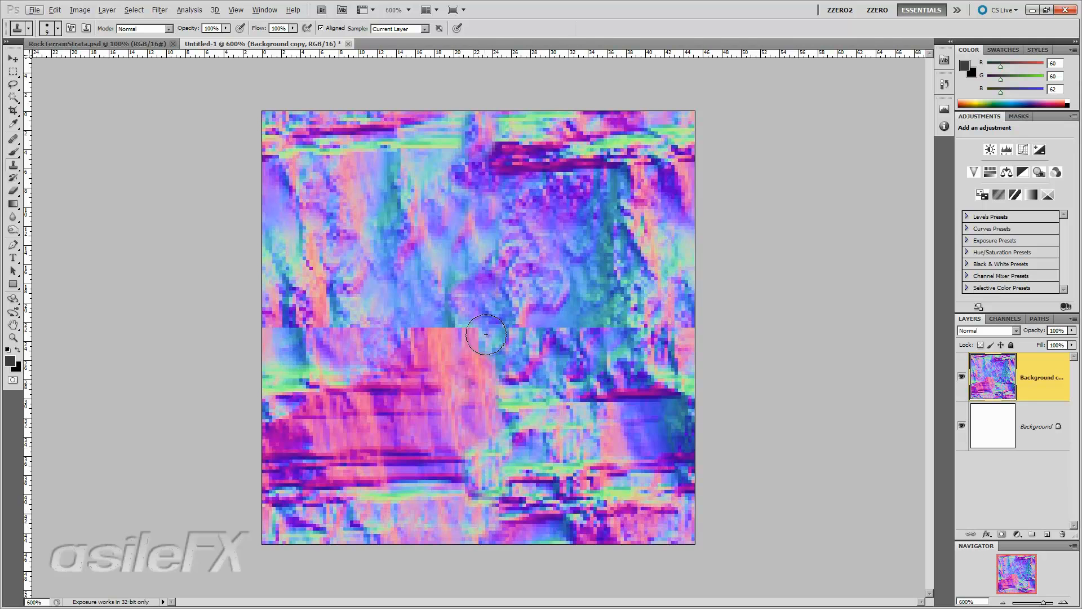
{"action": "left_click", "coordinate": [522, 364], "text": "alt"}
{"action": "left_click_drag", "start_coordinate": [491, 341], "coordinate": [458, 311]}
{"action": "left_click", "coordinate": [562, 401], "text": "alt"}
{"action": "left_click_drag", "start_coordinate": [501, 381], "coordinate": [492, 383]}
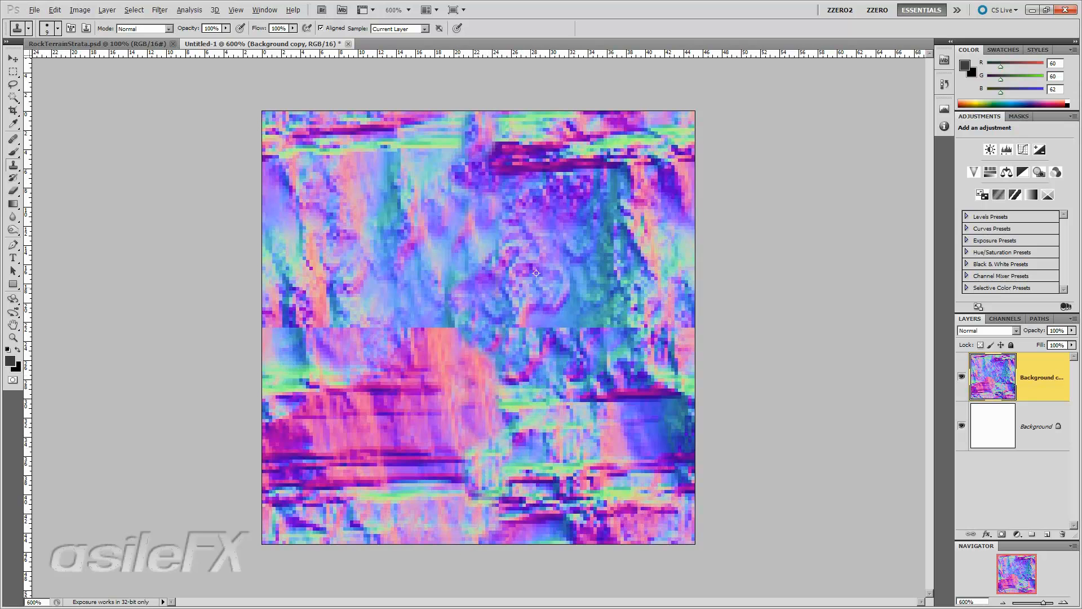
- Continue clone-stamping the remaining visible seams on both sides of the texture until it blends
{"action": "mouse_move", "coordinate": [519, 319]}
{"action": "left_mouse_down"}
{"action": "mouse_move", "coordinate": [519, 329]}
{"action": "mouse_move", "coordinate": [549, 327]}
{"action": "mouse_move", "coordinate": [568, 311]}
{"action": "mouse_move", "coordinate": [576, 337]}
{"action": "mouse_move", "coordinate": [533, 360]}
{"action": "mouse_move", "coordinate": [629, 345]}
{"action": "mouse_move", "coordinate": [619, 333]}
{"action": "mouse_move", "coordinate": [672, 322]}
{"action": "left_mouse_up"}
{"action": "left_click", "coordinate": [606, 276], "text": "alt"}
{"action": "left_click", "coordinate": [600, 385], "text": "alt"}
{"action": "left_click", "coordinate": [639, 299], "text": "alt"}
{"action": "left_click", "coordinate": [683, 267], "text": "alt"}
{"action": "left_click", "coordinate": [660, 331]}
{"action": "left_click", "coordinate": [641, 293], "text": "alt"}
{"action": "key", "text": "ctrl+z"}
{"action": "left_click", "coordinate": [634, 309], "text": "alt"}
{"action": "left_click", "coordinate": [416, 292], "text": "alt"}
{"action": "mouse_move", "coordinate": [375, 338]}
{"action": "left_mouse_down"}
{"action": "mouse_move", "coordinate": [394, 327]}
{"action": "mouse_move", "coordinate": [439, 330]}
{"action": "mouse_move", "coordinate": [410, 337]}
{"action": "mouse_move", "coordinate": [419, 340]}
{"action": "mouse_move", "coordinate": [425, 312]}
{"action": "mouse_move", "coordinate": [410, 335]}
{"action": "left_mouse_up"}
{"action": "left_click", "coordinate": [409, 376], "text": "alt"}
{"action": "left_click", "coordinate": [441, 247], "text": "alt"}
{"action": "left_click", "coordinate": [343, 256], "text": "alt"}
{"action": "mouse_move", "coordinate": [340, 323]}
{"action": "left_mouse_down"}
{"action": "mouse_move", "coordinate": [350, 331]}
{"action": "mouse_move", "coordinate": [316, 324]}
{"action": "mouse_move", "coordinate": [275, 334]}
{"action": "mouse_move", "coordinate": [268, 317]}
{"action": "mouse_move", "coordinate": [309, 331]}
{"action": "left_mouse_up"}
{"action": "left_click", "coordinate": [299, 359], "text": "alt"}
{"action": "left_click", "coordinate": [322, 276], "text": "alt"}
{"action": "left_click", "coordinate": [290, 321]}
{"action": "left_click", "coordinate": [643, 313]}
{"action": "left_click", "coordinate": [635, 313]}
{"action": "left_click", "coordinate": [409, 281], "text": "alt"}
{"action": "left_click_drag", "start_coordinate": [585, 285], "coordinate": [630, 269]}
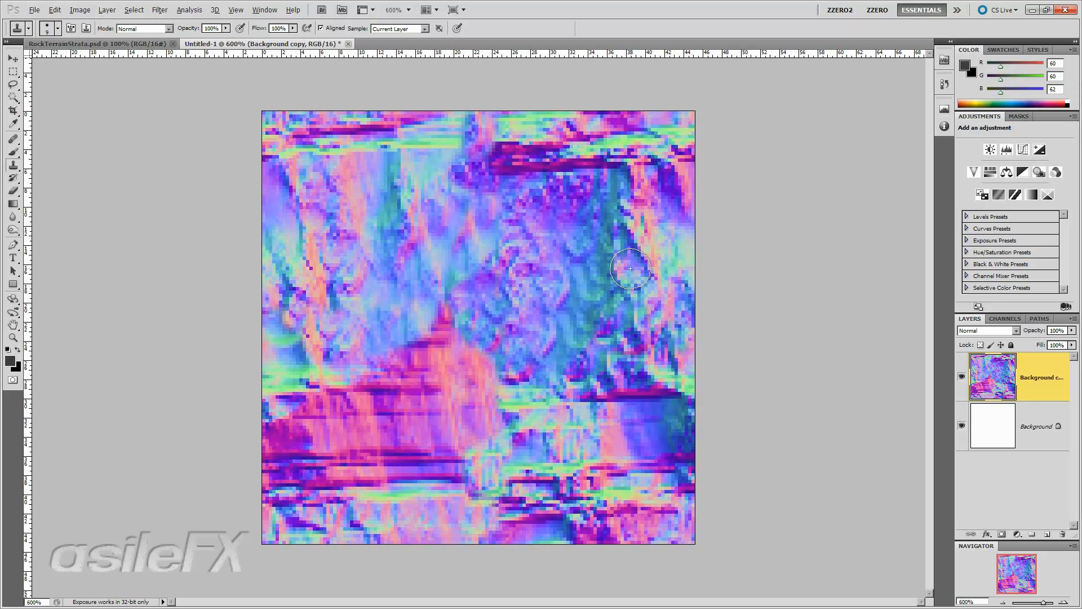
{"action": "key", "text": "ctrl+1"}
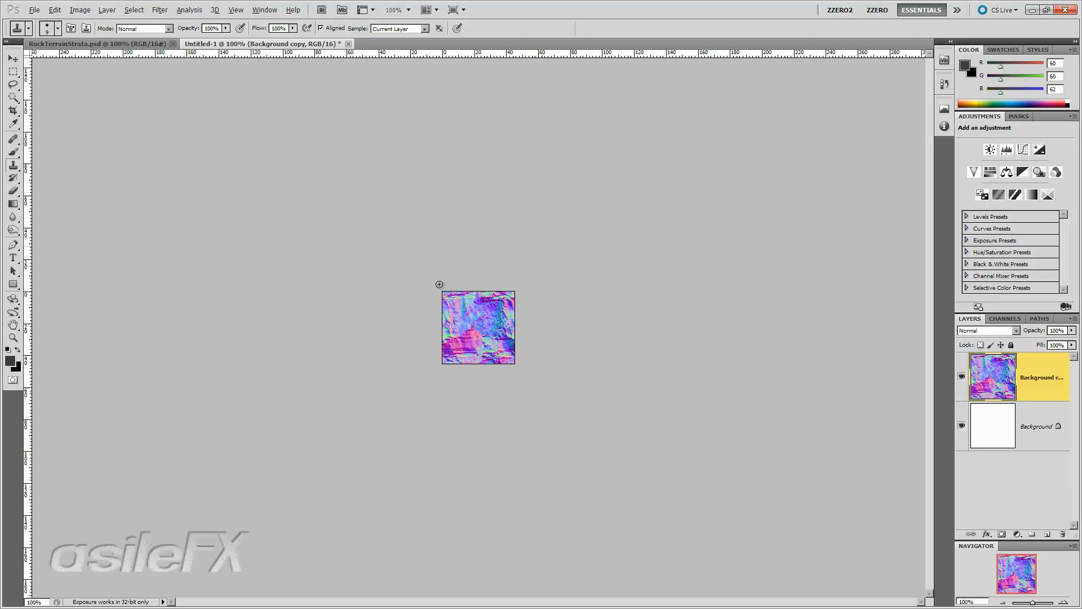
{"action": "key", "text": "ctrl+shift+s"}
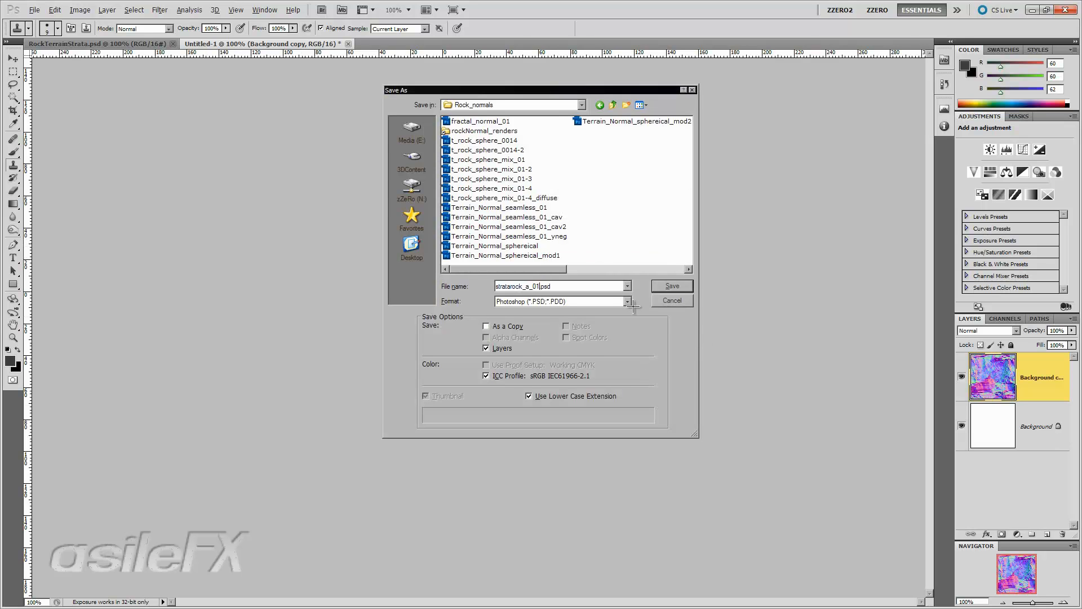
{"action": "left_click", "coordinate": [672, 300]}
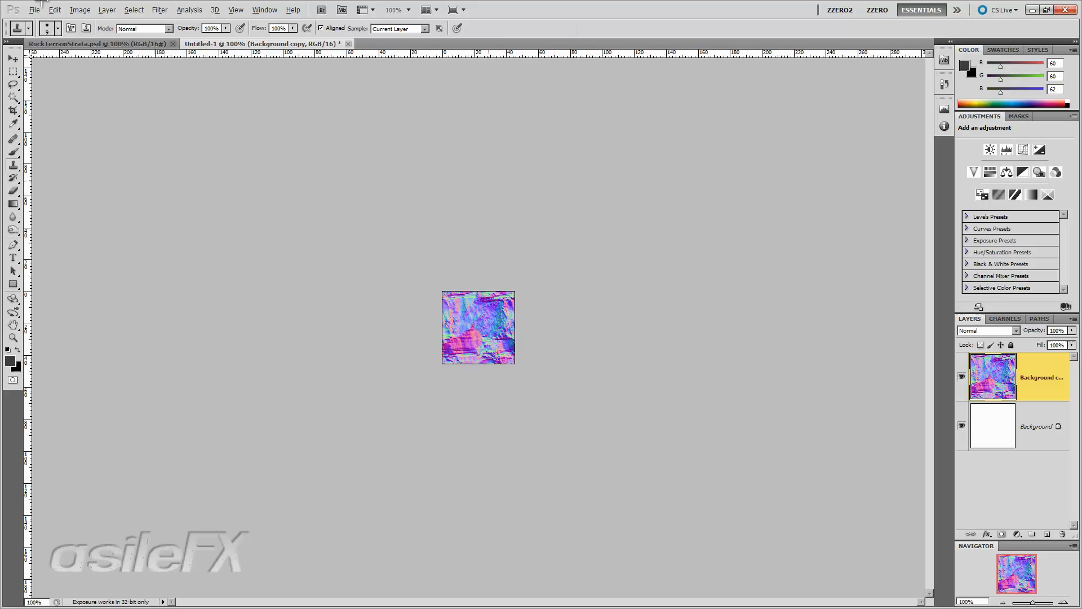
- Flatten the image into a single background layer
{"action": "left_click", "coordinate": [79, 10]}
{"action": "left_click", "coordinate": [160, 333]}
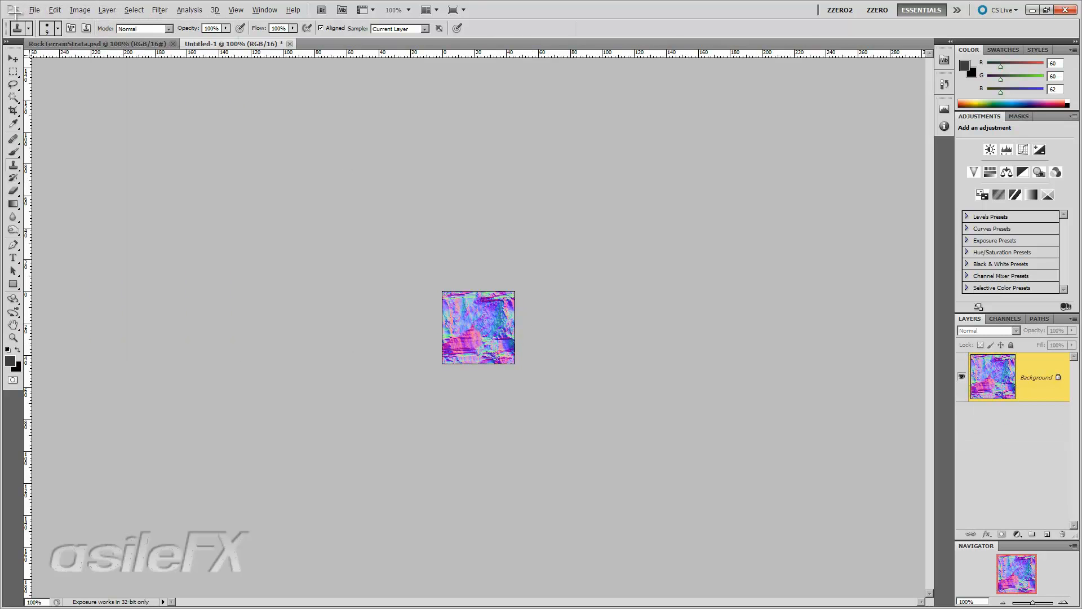
{"action": "left_click", "coordinate": [34, 10]}
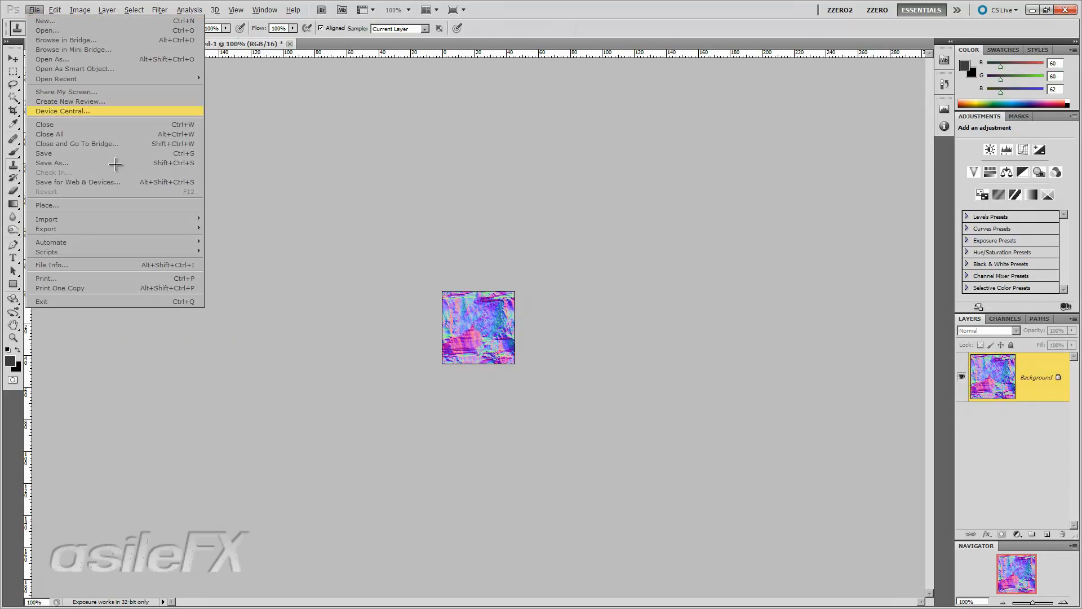
{"action": "left_click", "coordinate": [382, 155]}
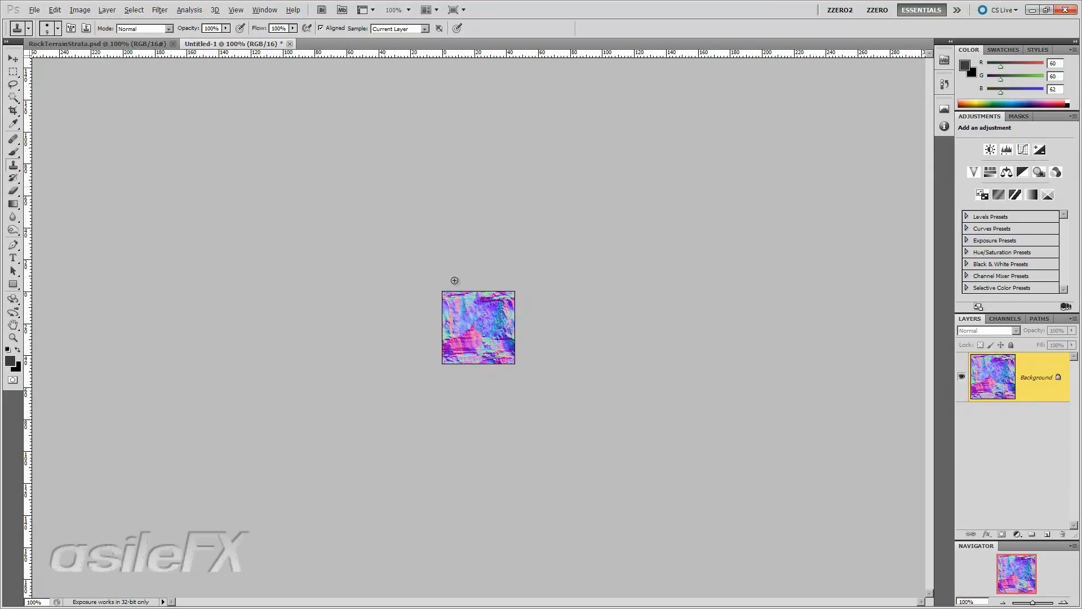
- Save the texture as the PNG file stratarock_a_01.png in the Rock_normals folder
{"action": "key", "text": "ctrl+shift+s"}
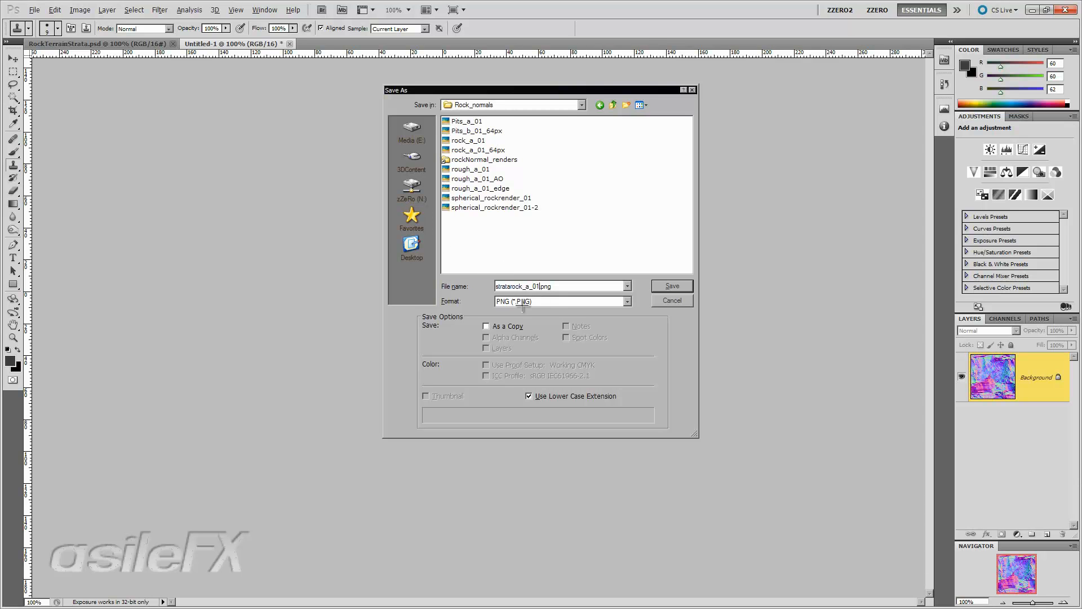
{"action": "left_click", "coordinate": [679, 283]}
{"action": "left_click", "coordinate": [584, 205]}
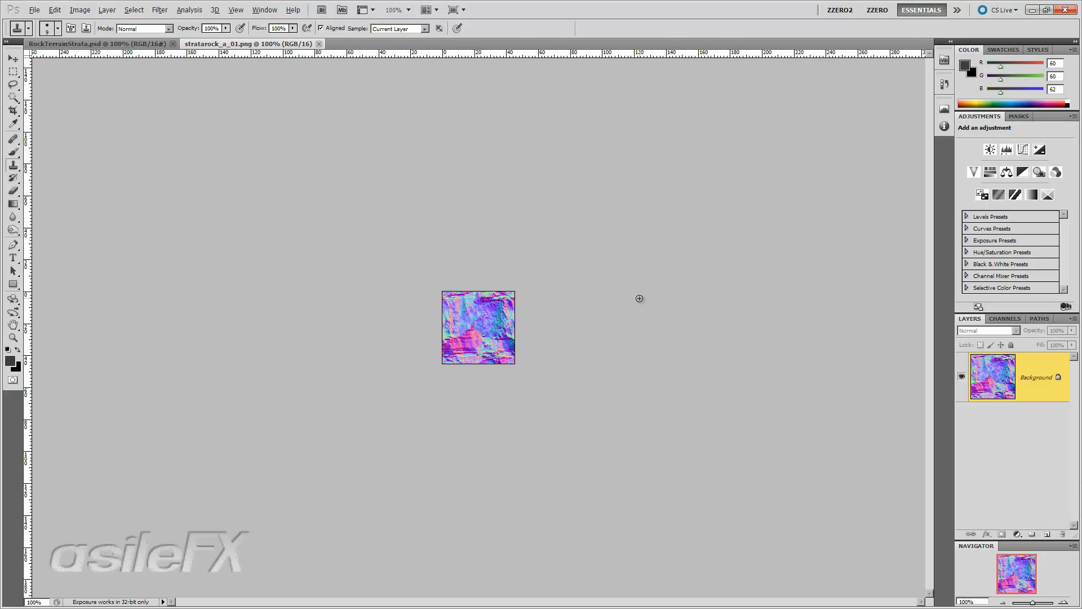
- In RockTerrainStrata, apply an Offset filter of 429 pixels right and 449 pixels down with wrap around
{"action": "left_click", "coordinate": [93, 44]}
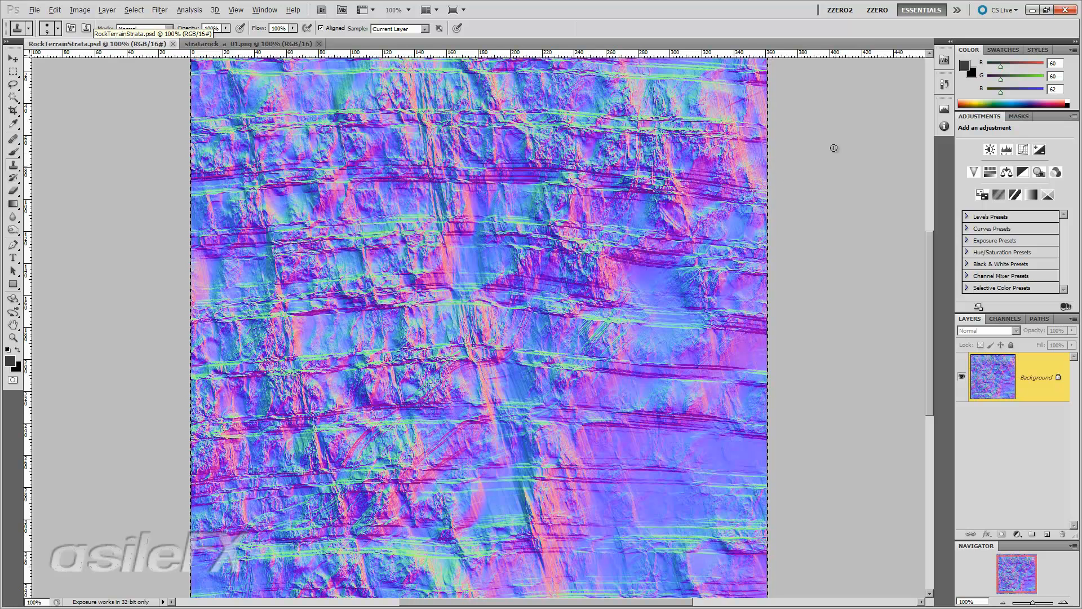
{"action": "key", "text": "m"}
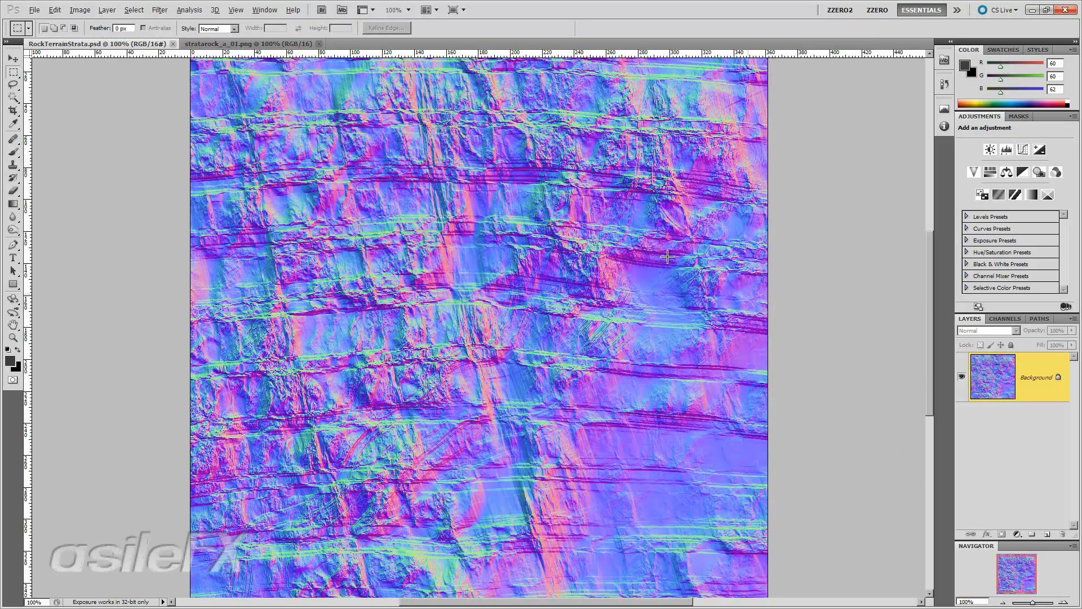
{"action": "left_click", "coordinate": [194, 10]}
{"action": "mouse_move", "coordinate": [225, 11]}
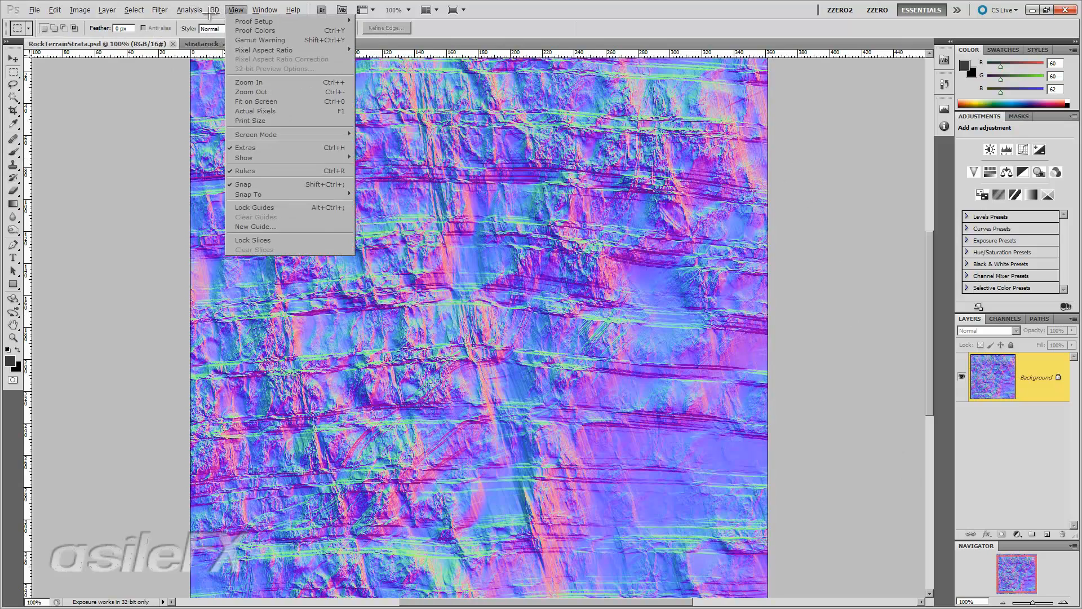
{"action": "mouse_move", "coordinate": [160, 9]}
{"action": "mouse_move", "coordinate": [294, 204]}
{"action": "left_click", "coordinate": [308, 243]}
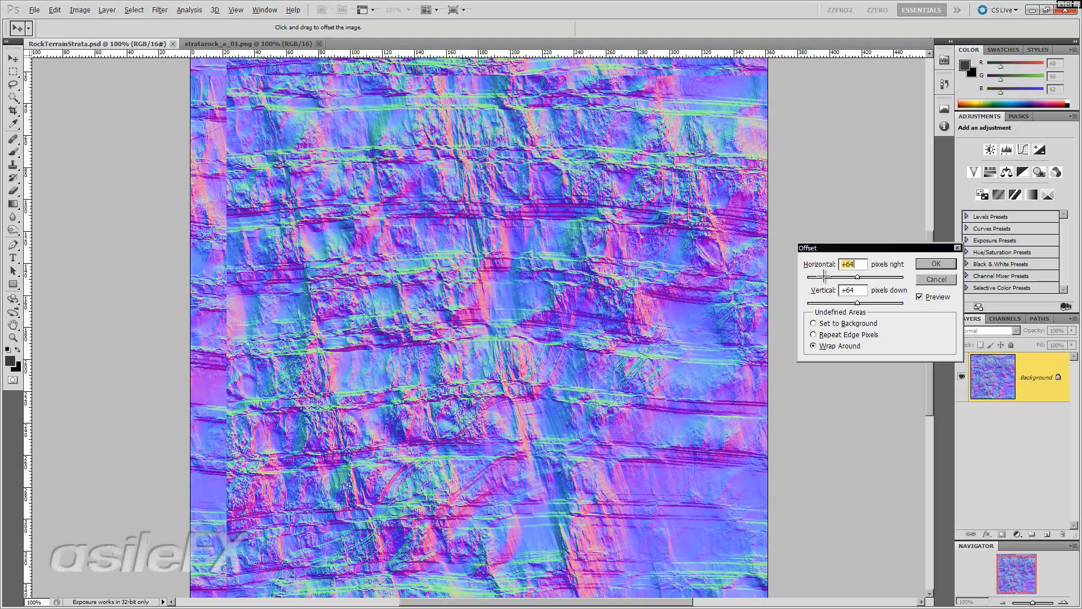
{"action": "left_click", "coordinate": [868, 277]}
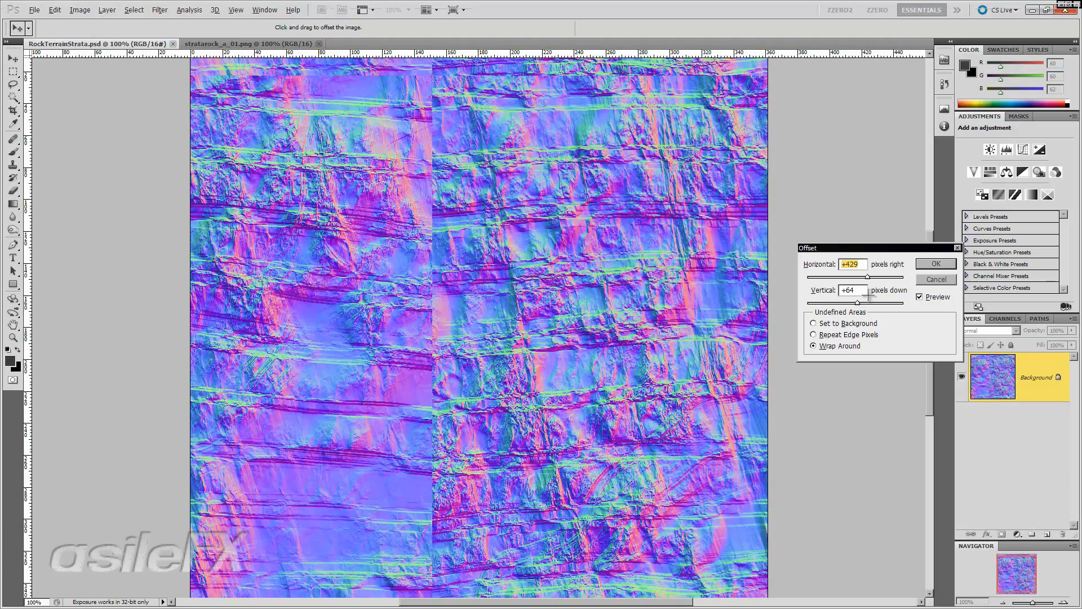
{"action": "left_click", "coordinate": [874, 303]}
{"action": "left_click_drag", "start_coordinate": [874, 303], "coordinate": [868, 303]}
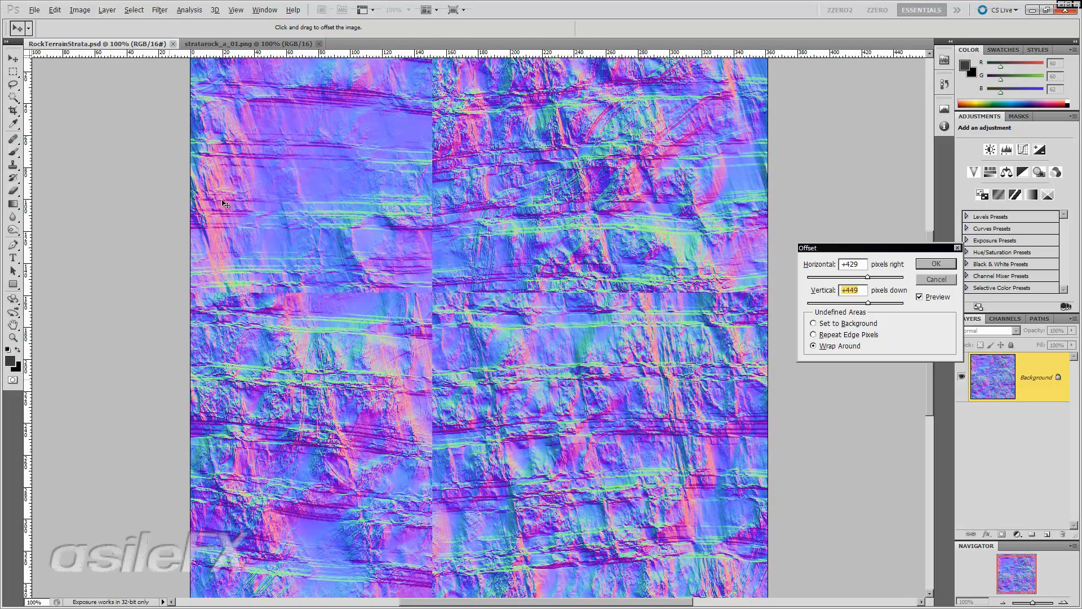
{"action": "left_click", "coordinate": [936, 263]}
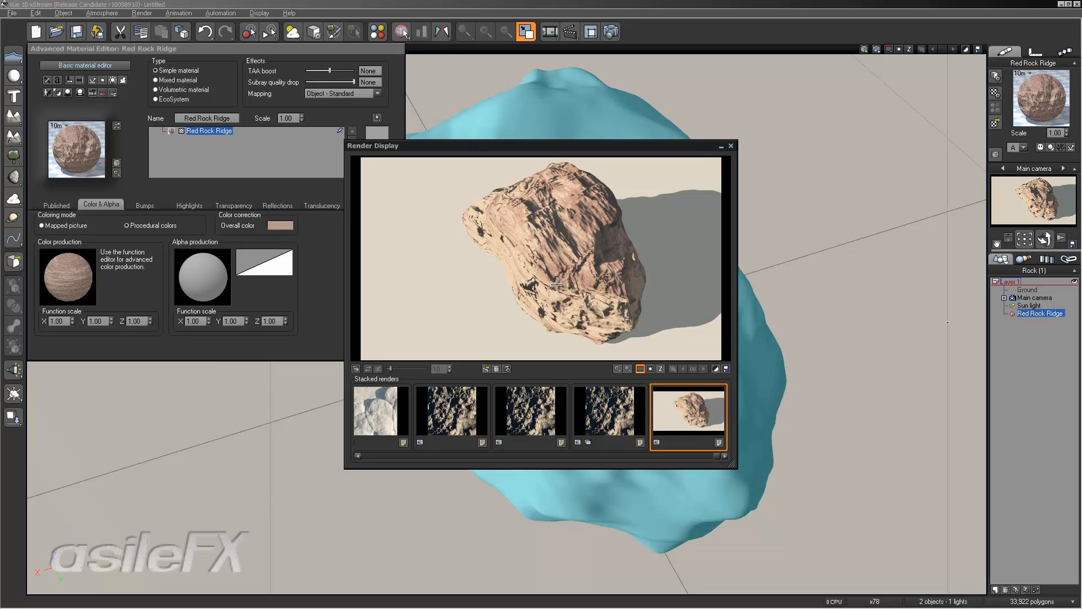
- Return to Photoshop, invert the green channel of stratarock_a_01.png and save the file
{"action": "key", "text": "alt+Tab"}
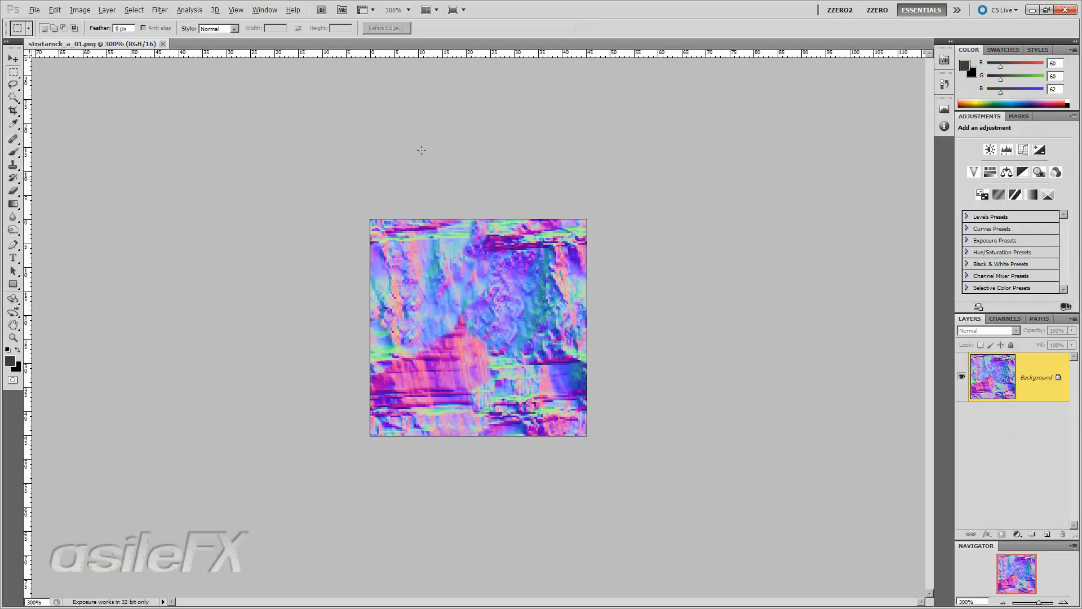
{"action": "left_click", "coordinate": [1004, 319]}
{"action": "left_click", "coordinate": [1005, 377]}
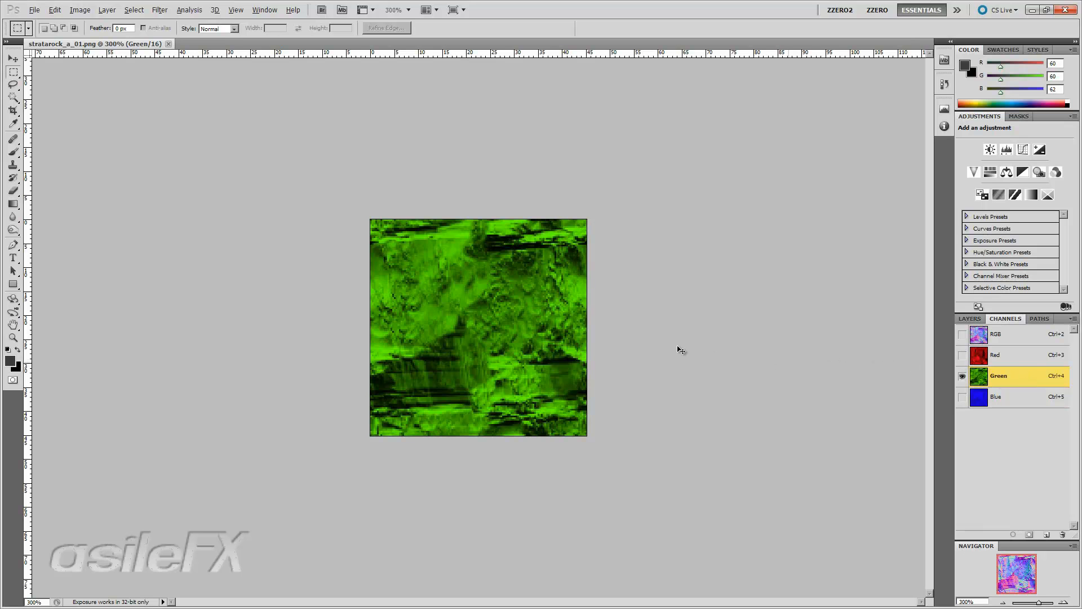
{"action": "key", "text": "ctrl+i"}
{"action": "left_click", "coordinate": [1009, 337]}
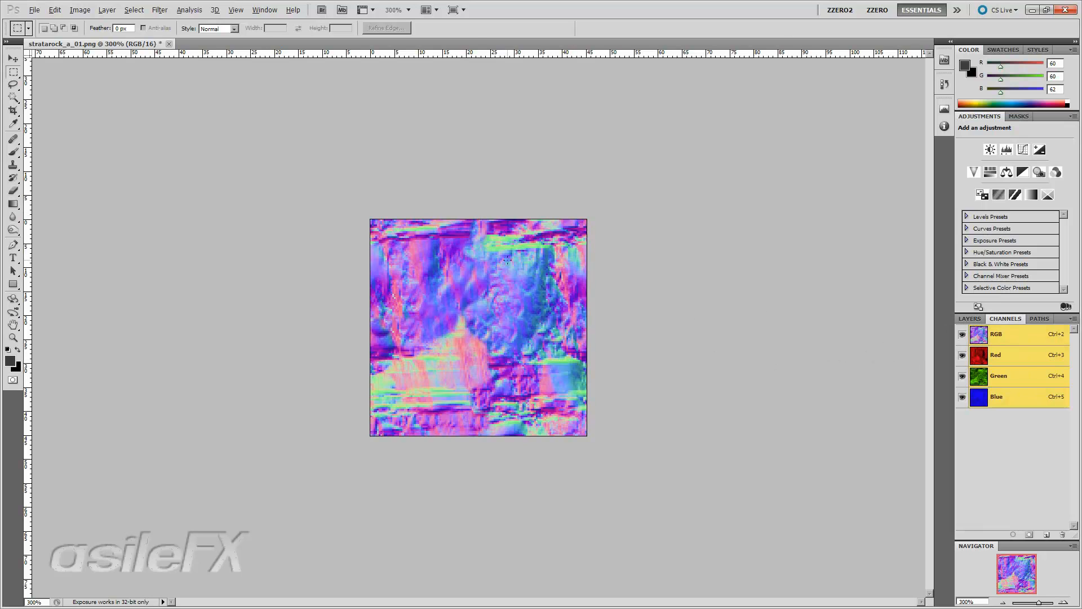
{"action": "key", "text": "ctrl+s"}
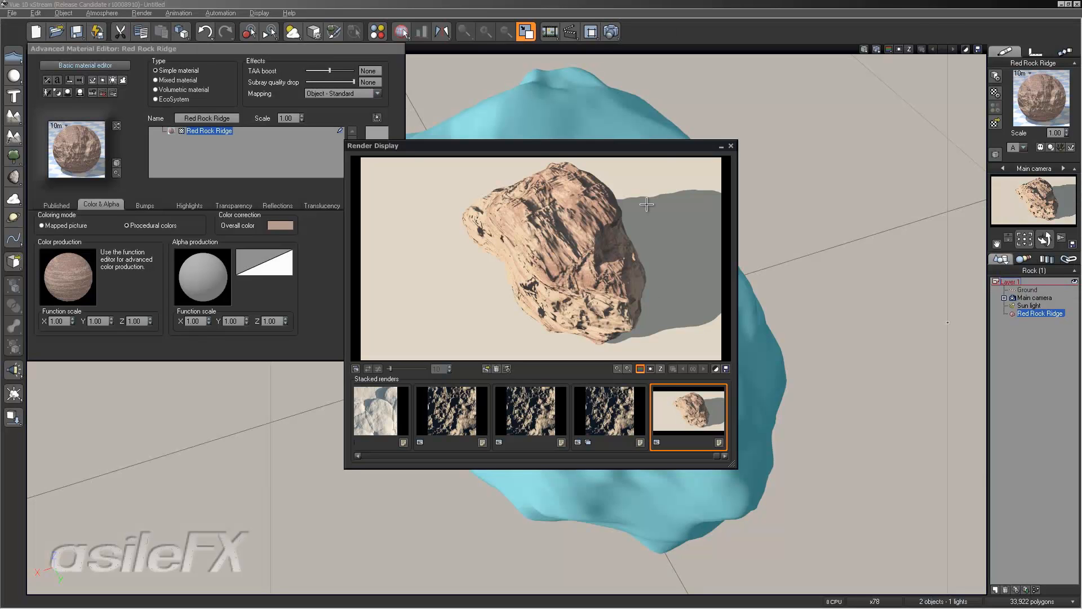
- Close the render and material windows and reload the link of the stratarock_a_01 texture map
{"action": "left_click", "coordinate": [731, 146]}
{"action": "left_click", "coordinate": [397, 279]}
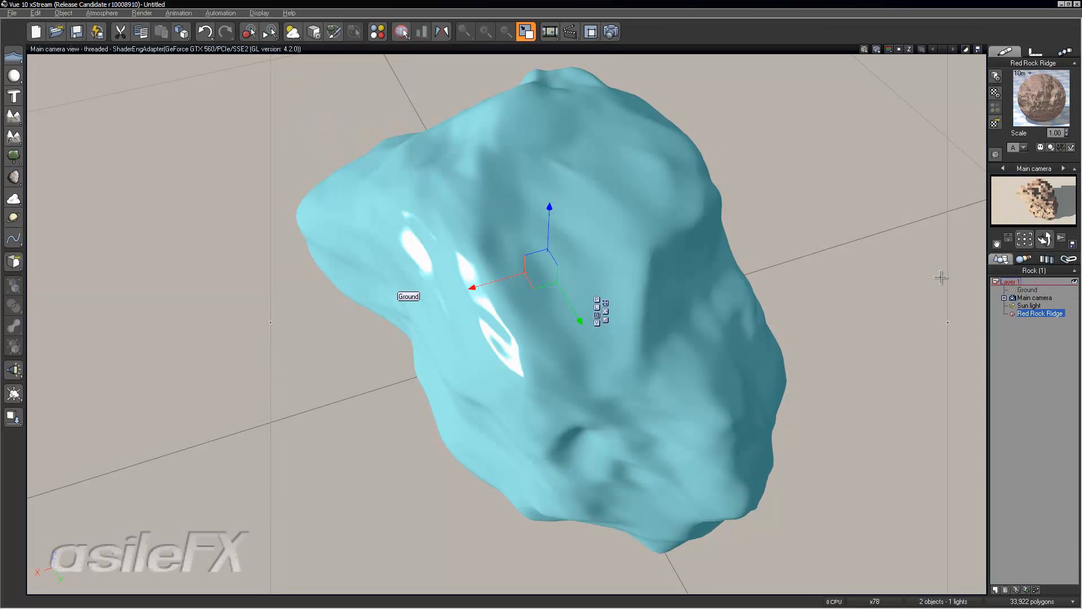
{"action": "left_click", "coordinate": [1067, 261]}
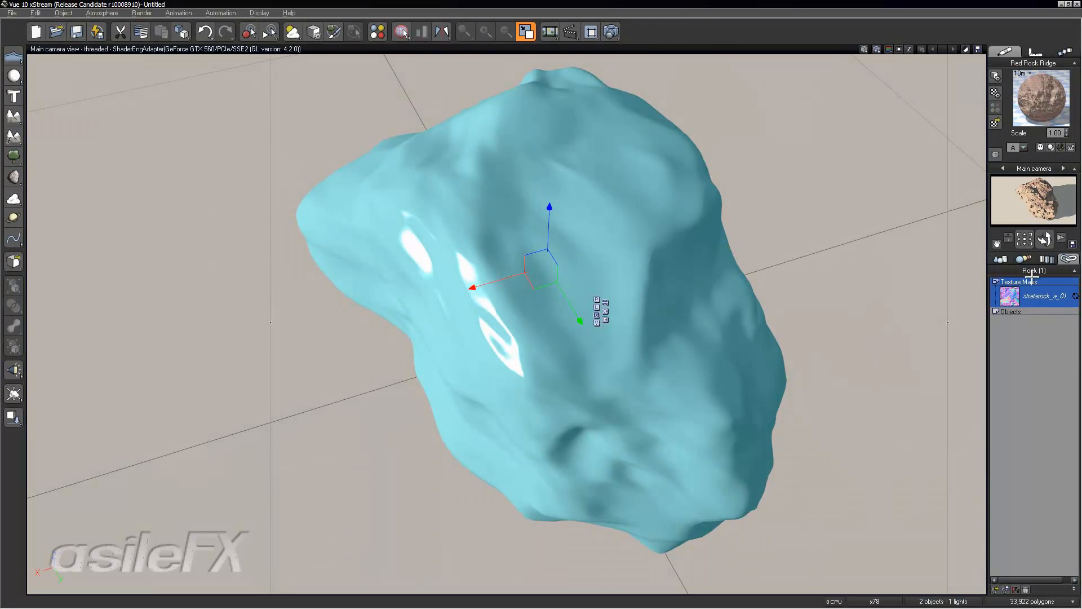
{"action": "right_click", "coordinate": [1032, 300]}
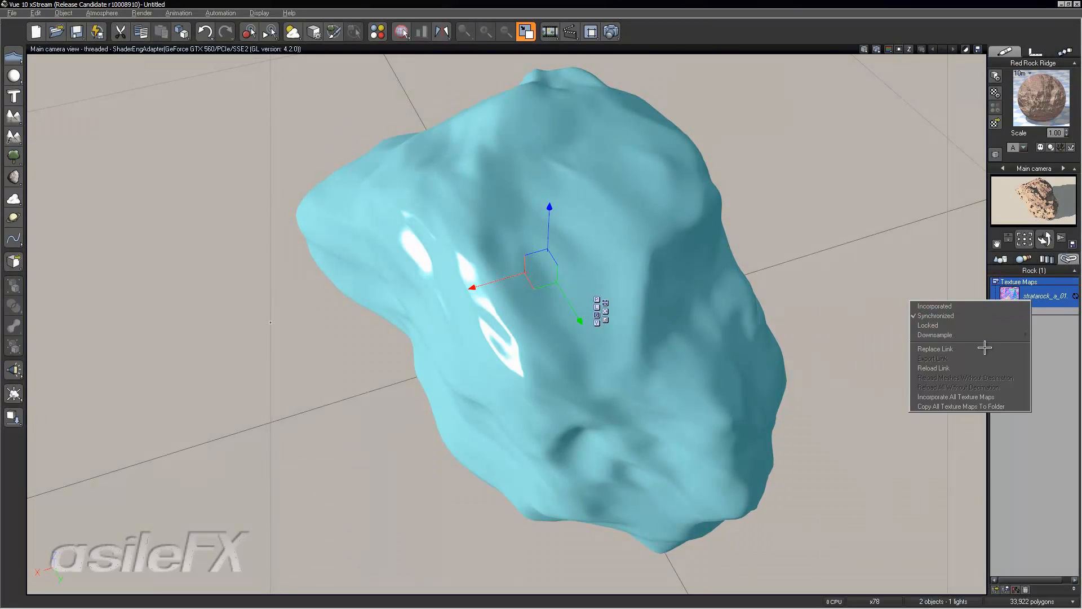
{"action": "left_click", "coordinate": [972, 367]}
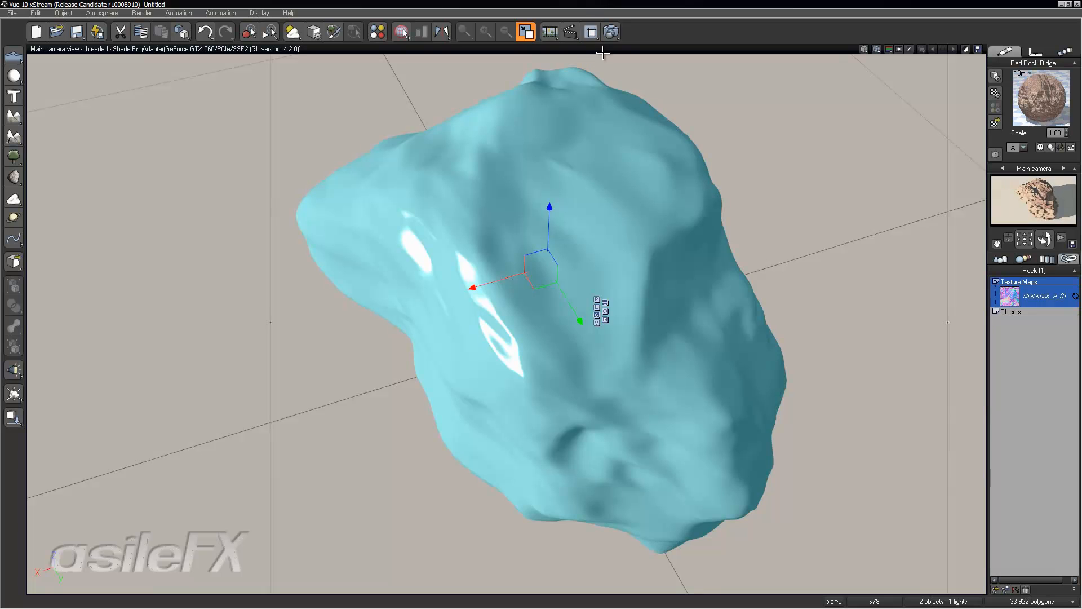
- Render the scene and compare the new render with the earlier stacked renders
{"action": "left_click", "coordinate": [610, 32]}
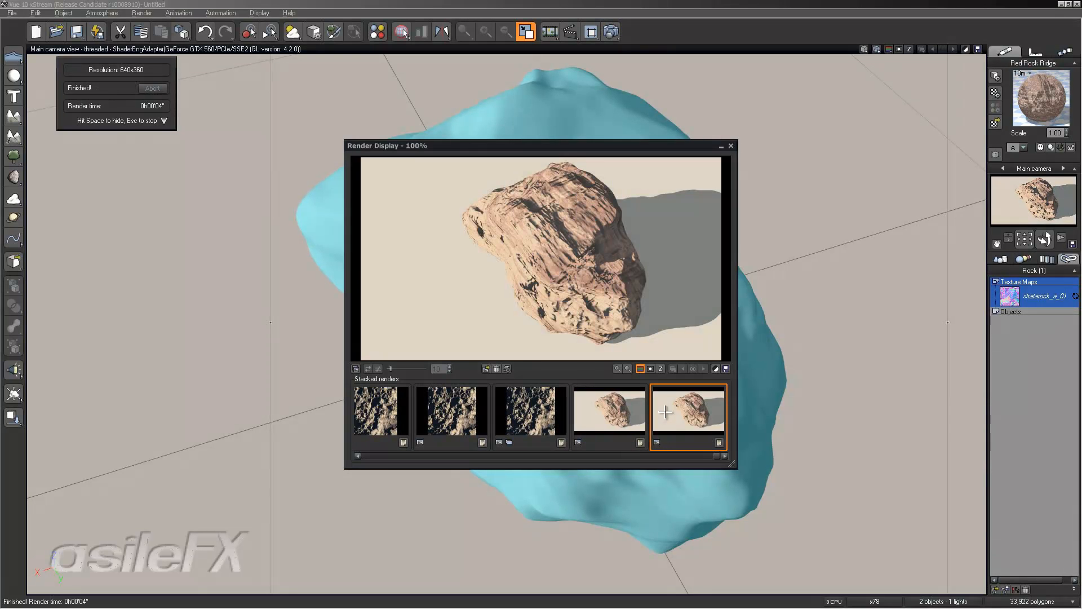
{"action": "left_click", "coordinate": [627, 410]}
{"action": "left_click", "coordinate": [660, 410]}
{"action": "left_click", "coordinate": [626, 407]}
{"action": "left_click", "coordinate": [668, 409]}
{"action": "left_click", "coordinate": [618, 408]}
{"action": "left_click", "coordinate": [666, 404]}
{"action": "left_click", "coordinate": [627, 404]}
{"action": "left_click", "coordinate": [684, 404]}
{"action": "left_click", "coordinate": [641, 421]}
{"action": "left_click", "coordinate": [673, 408]}
{"action": "left_click", "coordinate": [628, 397]}
{"action": "left_click", "coordinate": [671, 398]}
{"action": "mouse_move", "coordinate": [673, 394]}
{"action": "left_click", "coordinate": [729, 147]}
- Open the Red Rock Ridge color production function and refresh the projected texture map's image
{"action": "right_click", "coordinate": [1042, 98]}
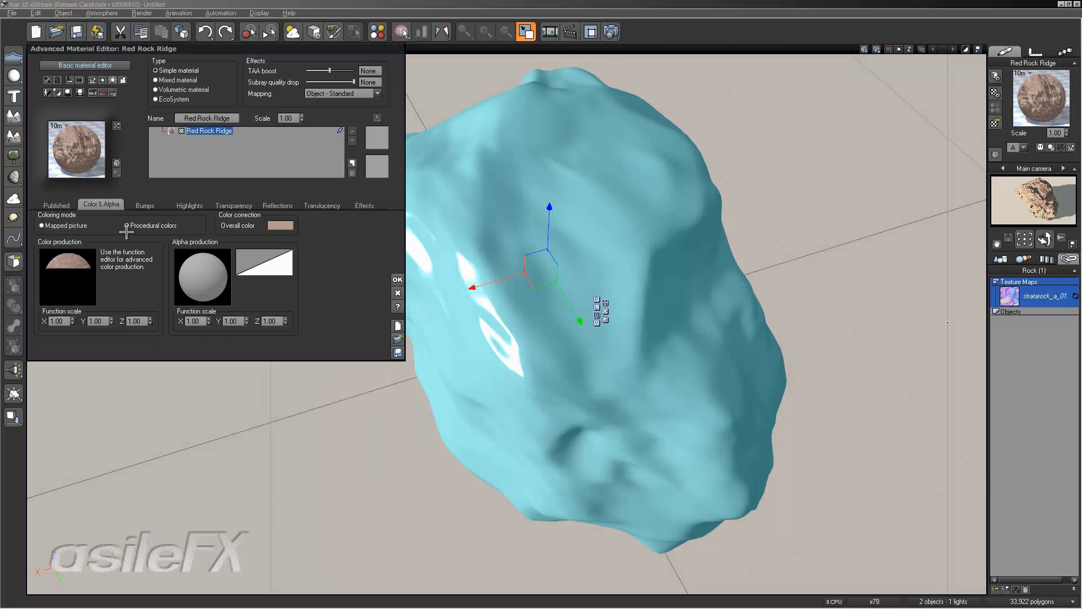
{"action": "left_click", "coordinate": [63, 262]}
{"action": "left_click", "coordinate": [90, 276]}
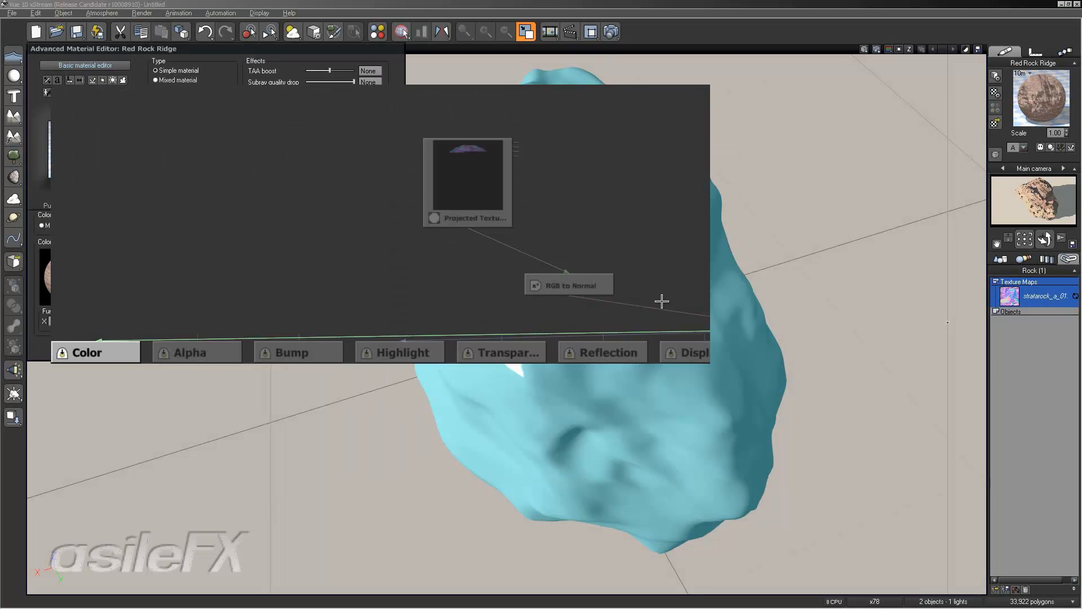
{"action": "left_click", "coordinate": [203, 480]}
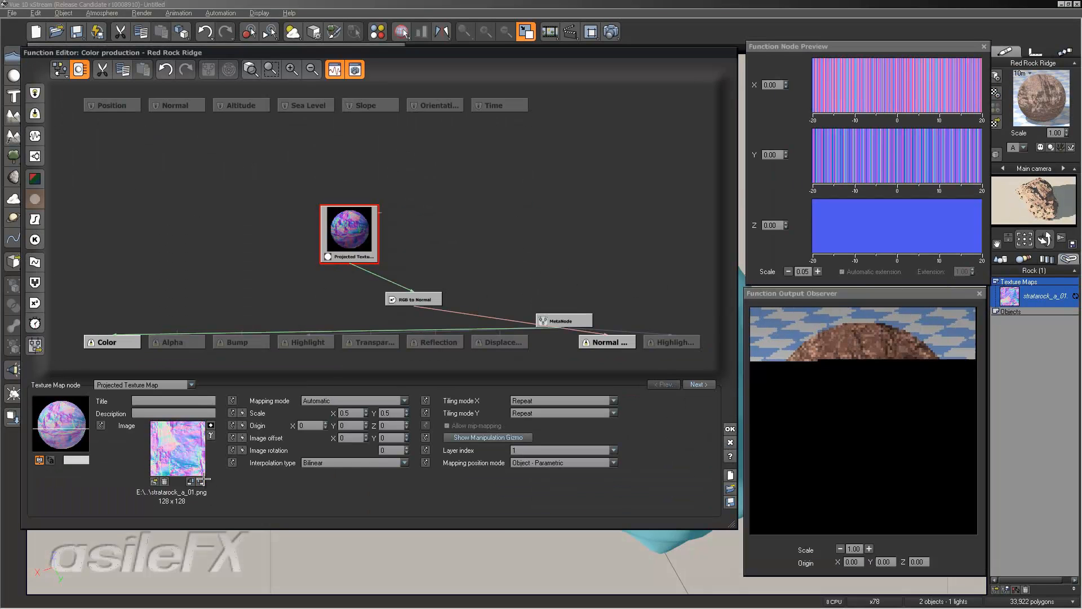
{"action": "left_click", "coordinate": [203, 479]}
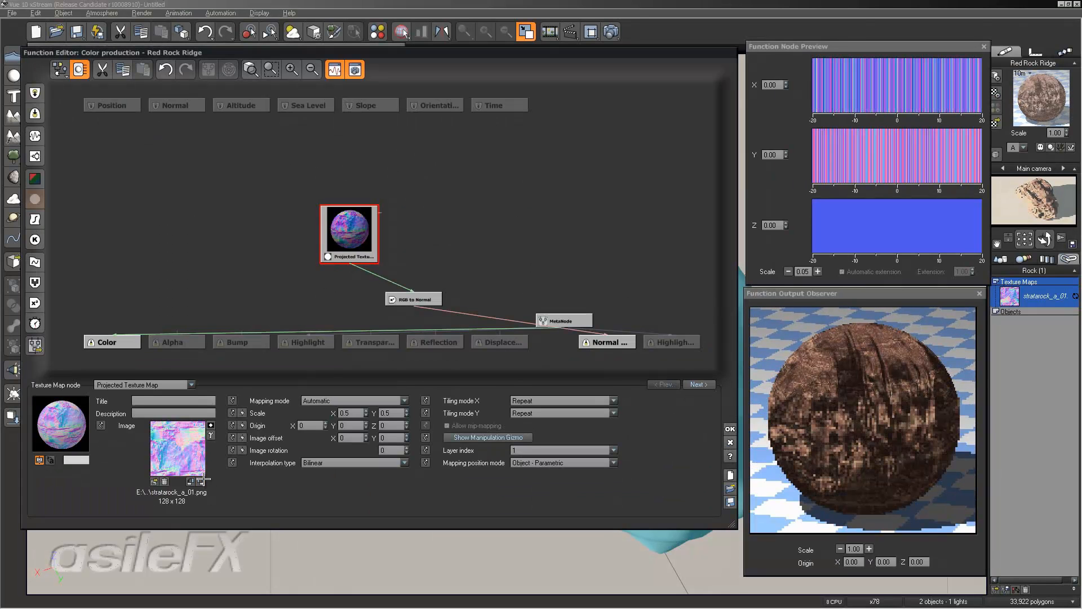
- Render the scene again and compare it with the previous stacked render
{"action": "left_click", "coordinate": [612, 31]}
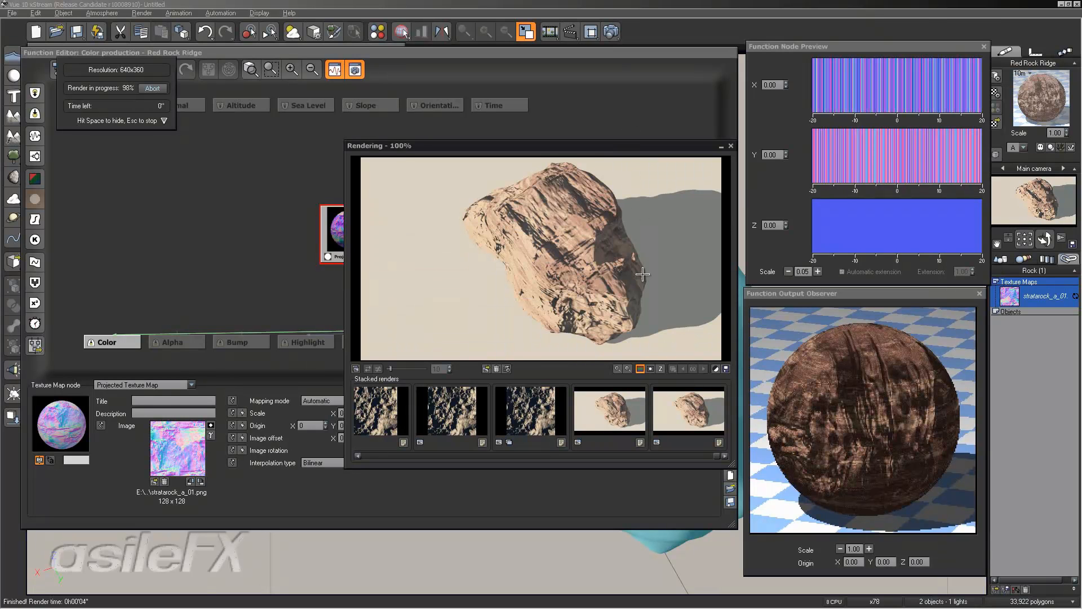
{"action": "left_click", "coordinate": [609, 411]}
{"action": "left_click", "coordinate": [688, 412]}
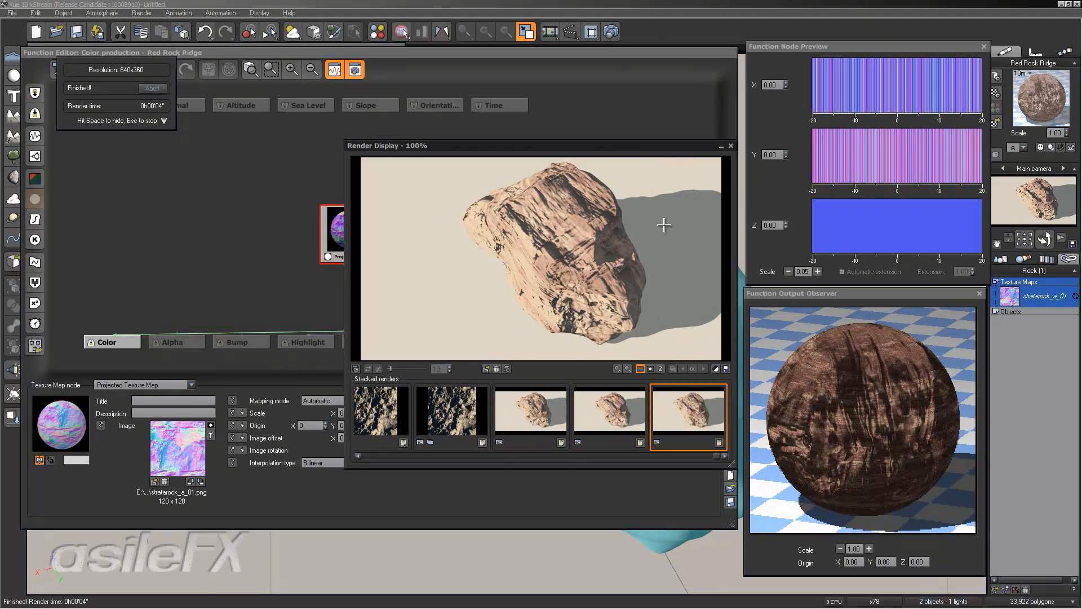
{"action": "left_click", "coordinate": [727, 146]}
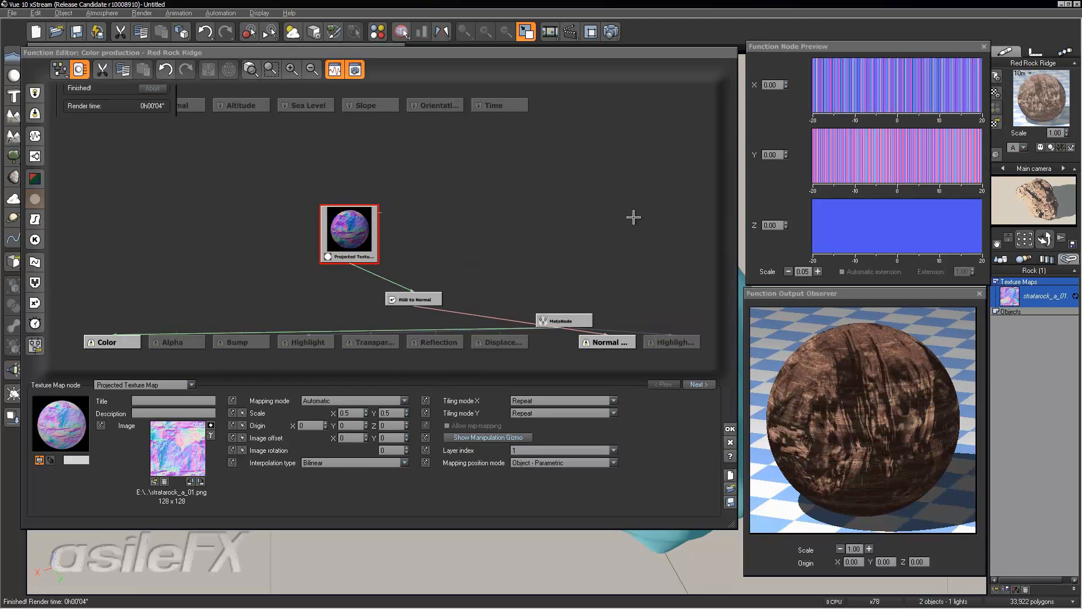
- Refresh the projected texture map's image once more and re-render the scene to check it
{"action": "left_click", "coordinate": [198, 481]}
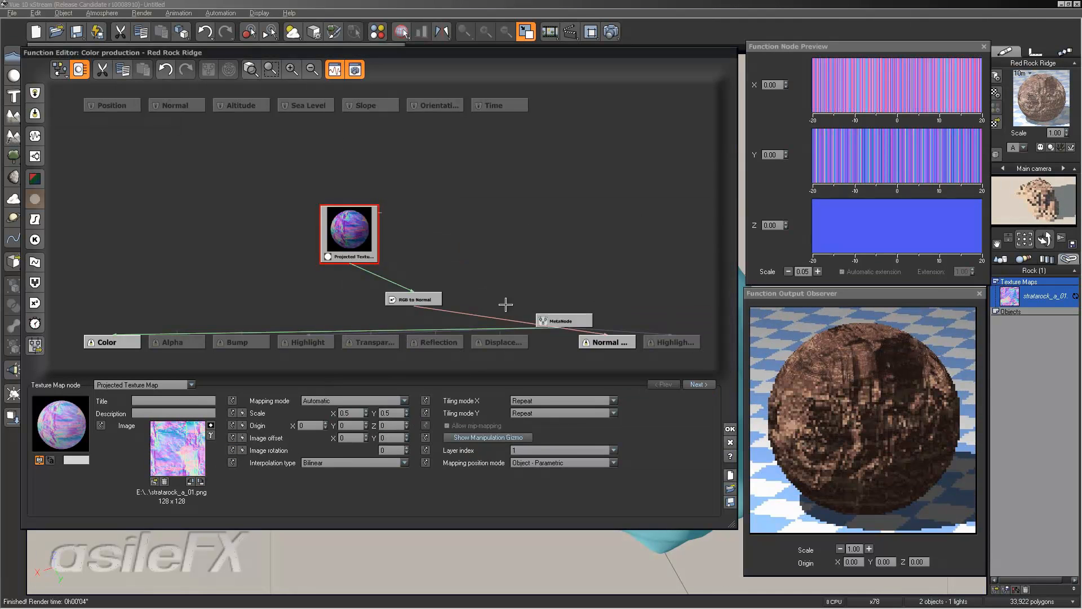
{"action": "left_click", "coordinate": [602, 31]}
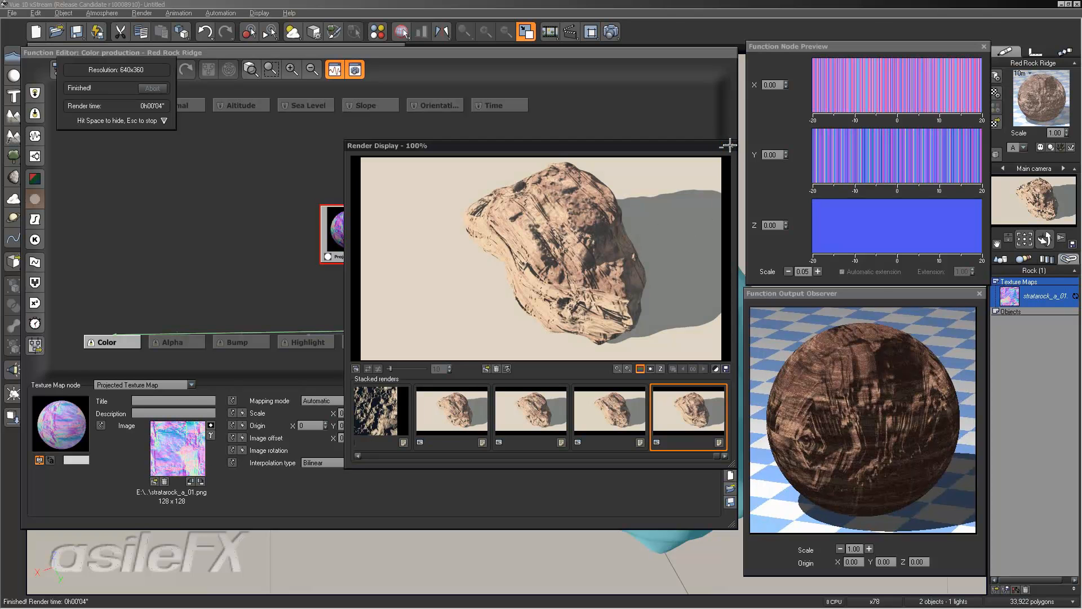
{"action": "left_click", "coordinate": [730, 146]}
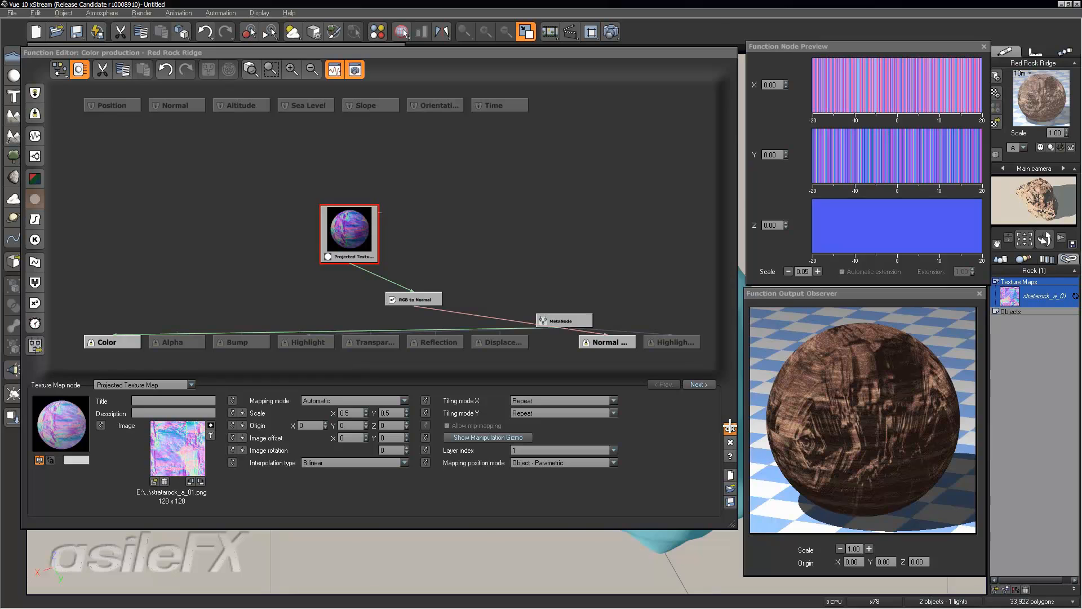
- Confirm the function editor, compare the last two stacked renders, and close the render and material windows
{"action": "left_click", "coordinate": [730, 429]}
{"action": "left_click", "coordinate": [397, 279]}
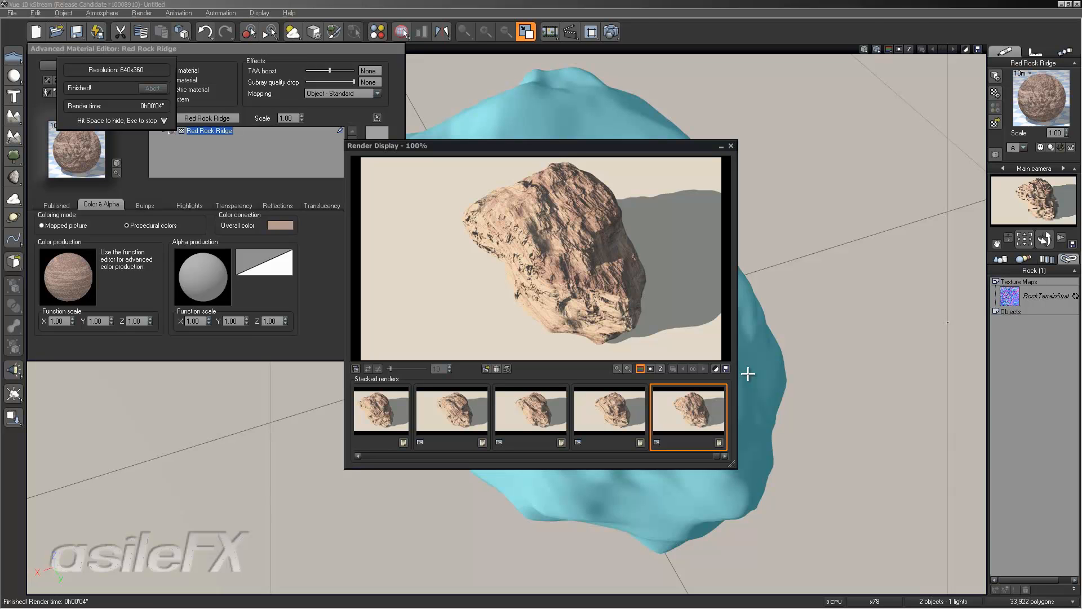
{"action": "left_click", "coordinate": [628, 399]}
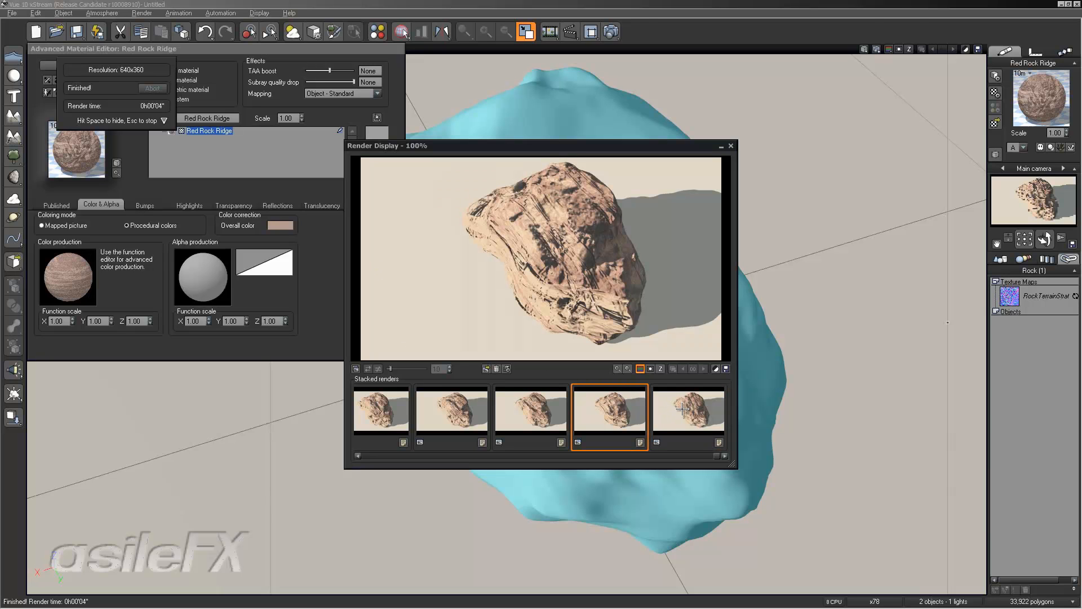
{"action": "left_click", "coordinate": [683, 410]}
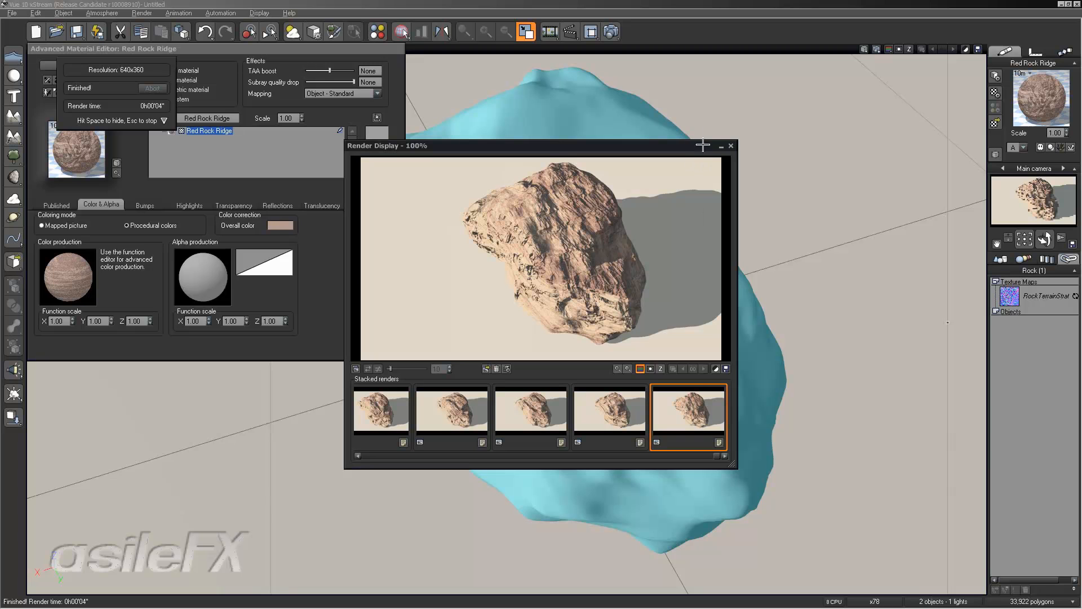
{"action": "left_click", "coordinate": [732, 146]}
{"action": "left_click", "coordinate": [399, 278]}
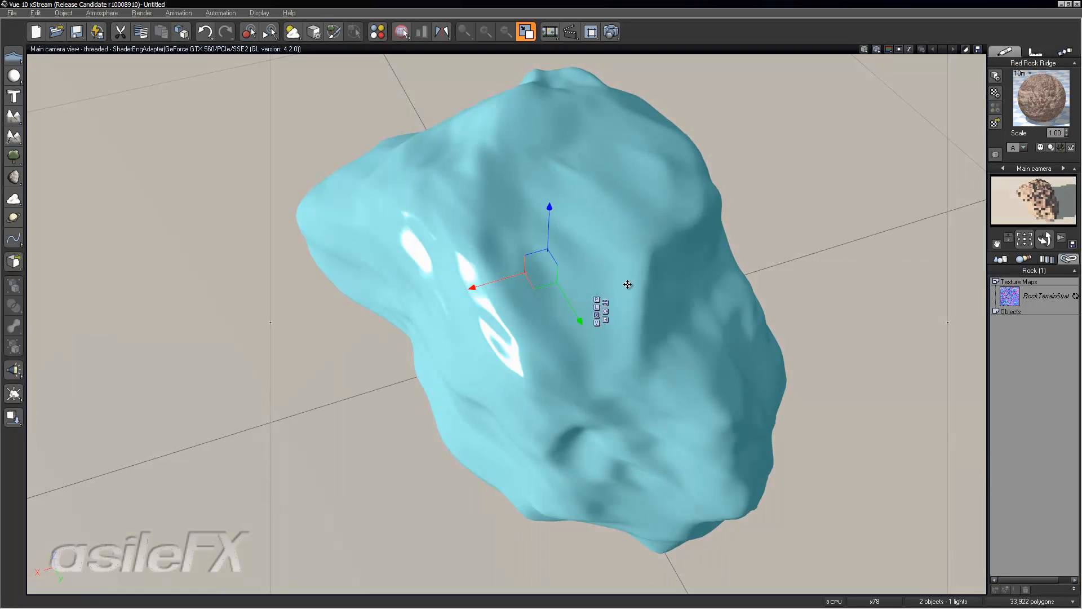